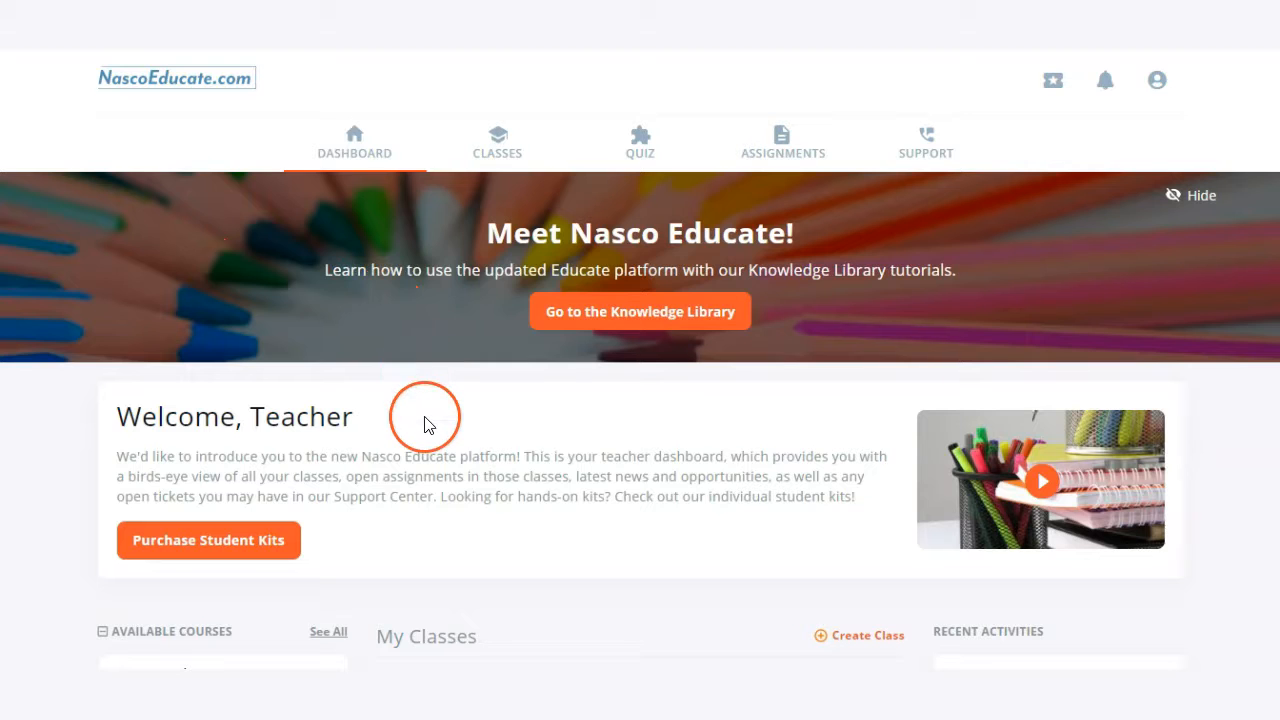
Open the Game Design class from the dashboard and go to its Manage Course page.
scroll(428, 426, "down", 2)
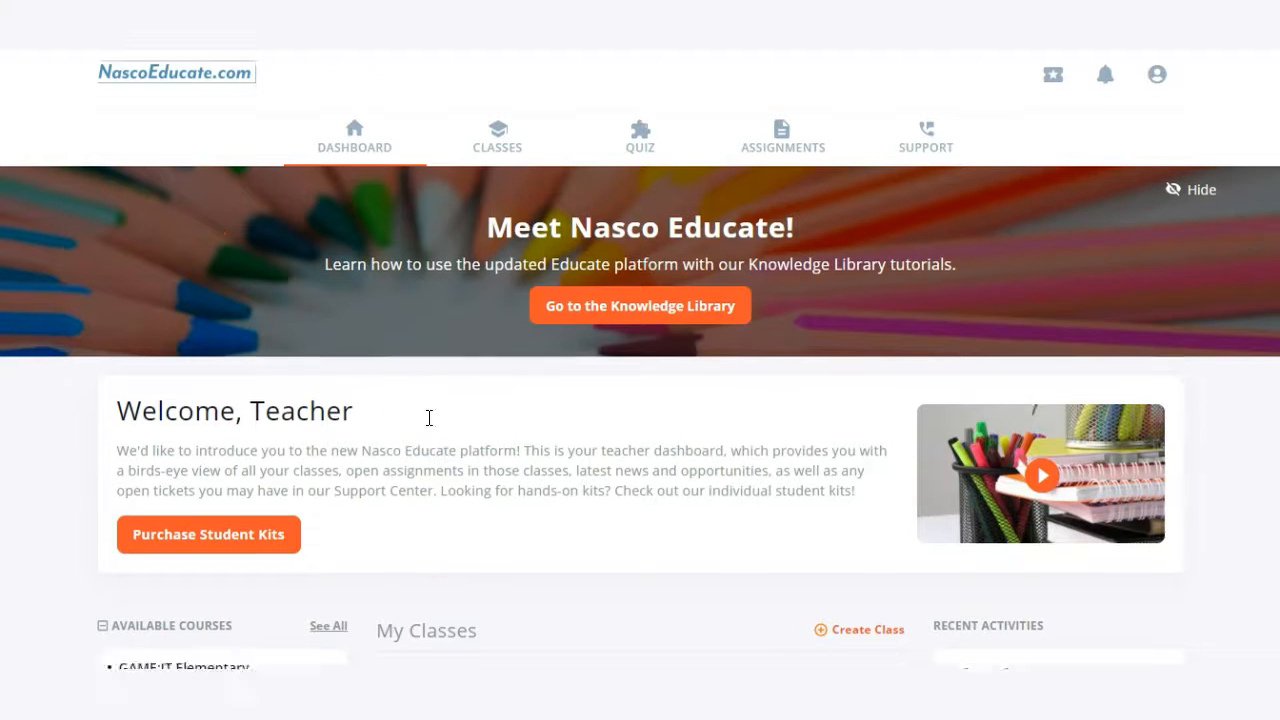
scroll(640, 343, "down", 1)
scroll(637, 344, "down", 1)
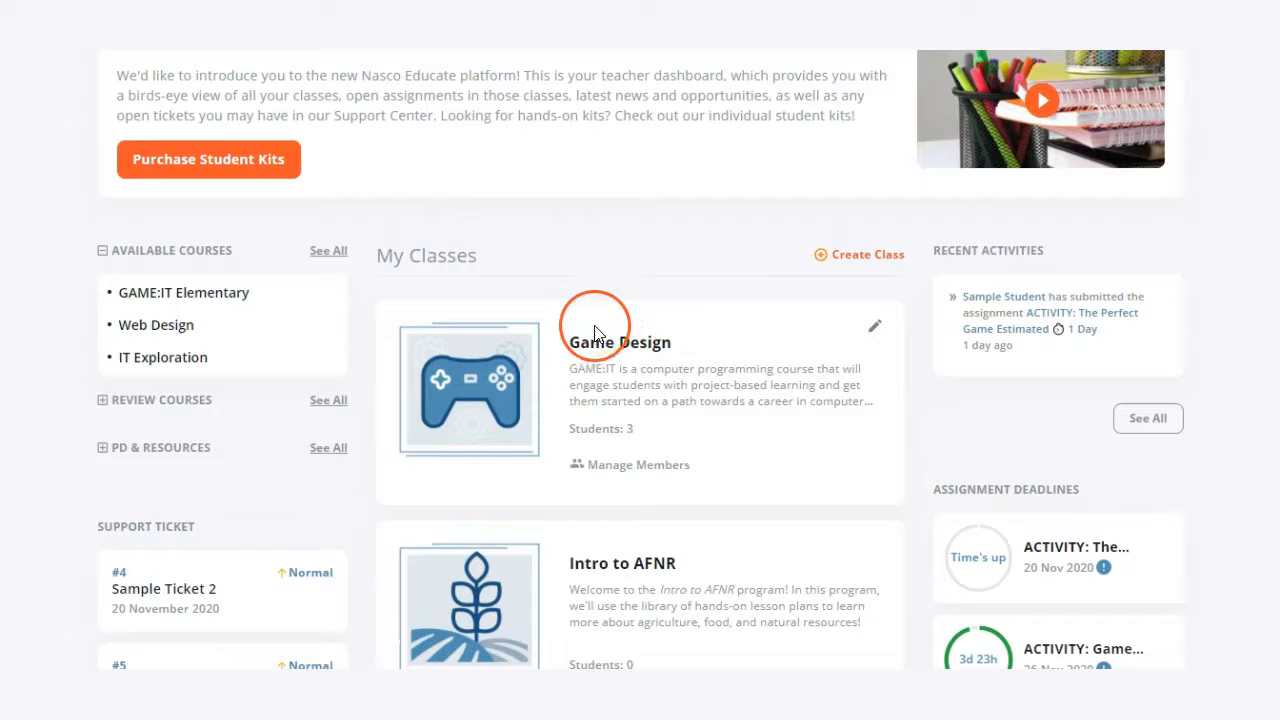
scroll(585, 310, "up", 3)
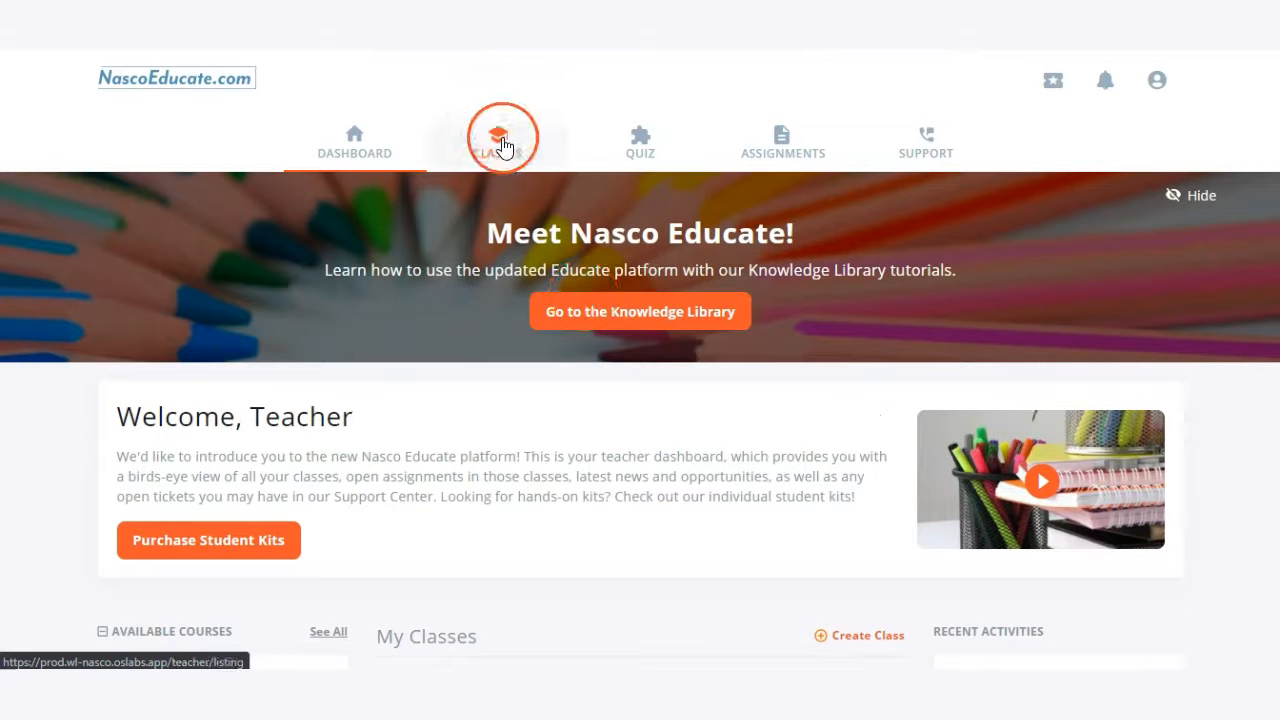
left_click(571, 332)
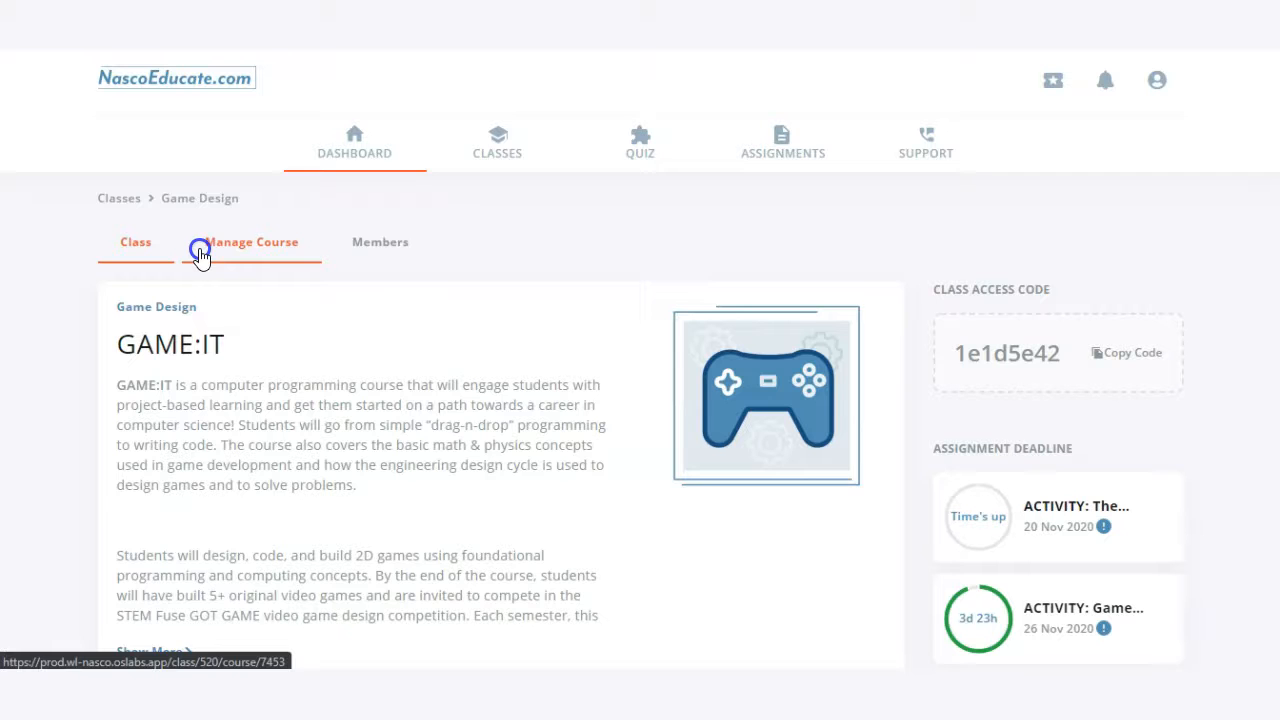
left_click(200, 252)
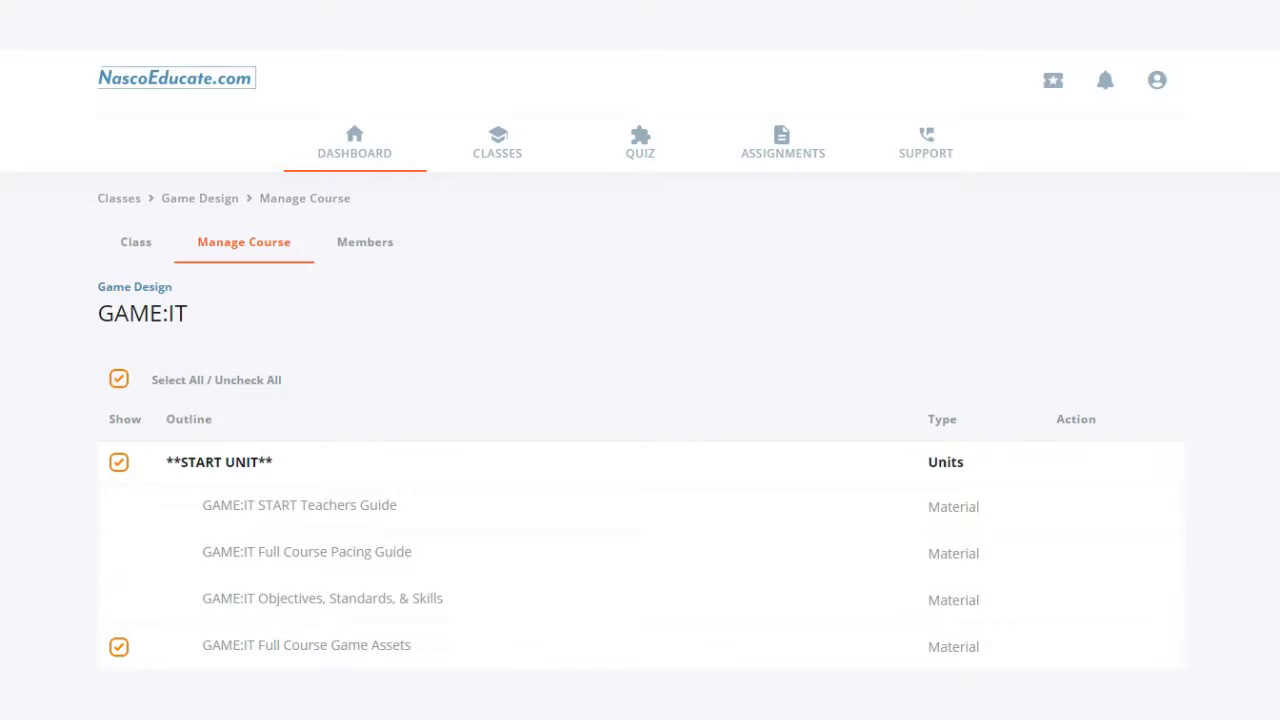
Open the settings of the Game Design Challenge activity in Unit 1 of the course outline.
scroll(640, 400, "down", 3)
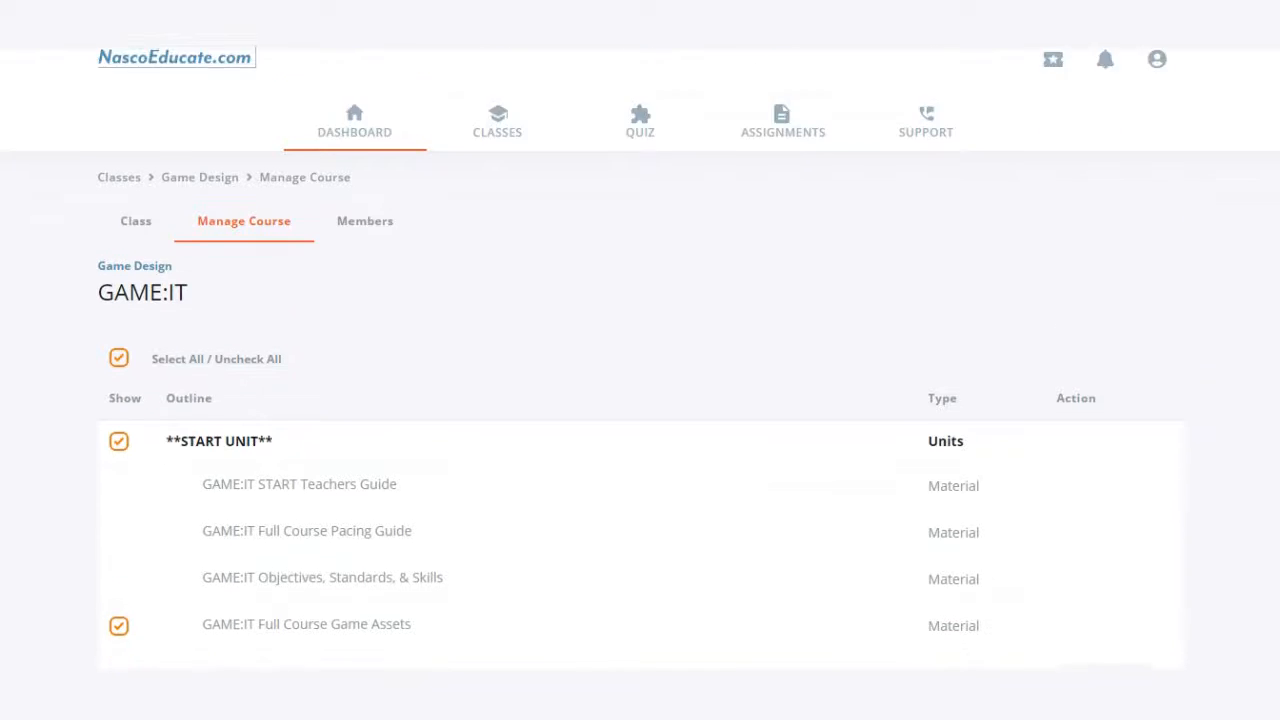
scroll(640, 400, "down", 2)
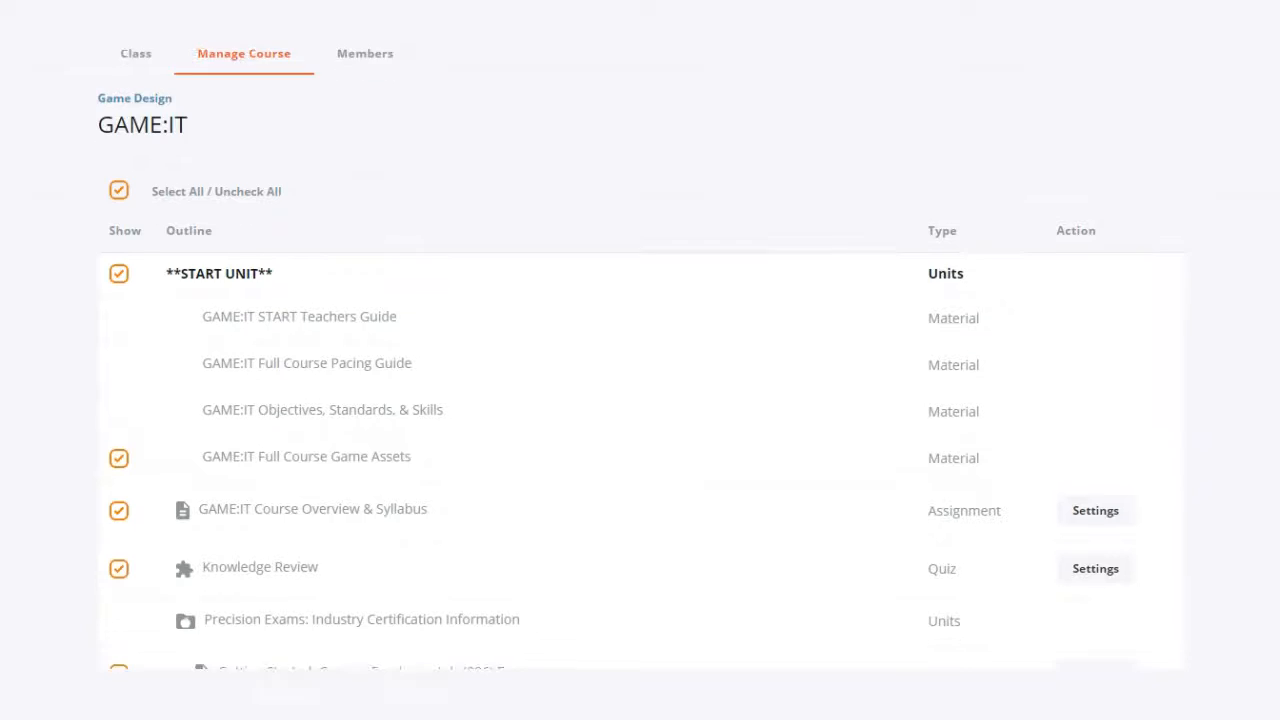
scroll(640, 400, "down", 1)
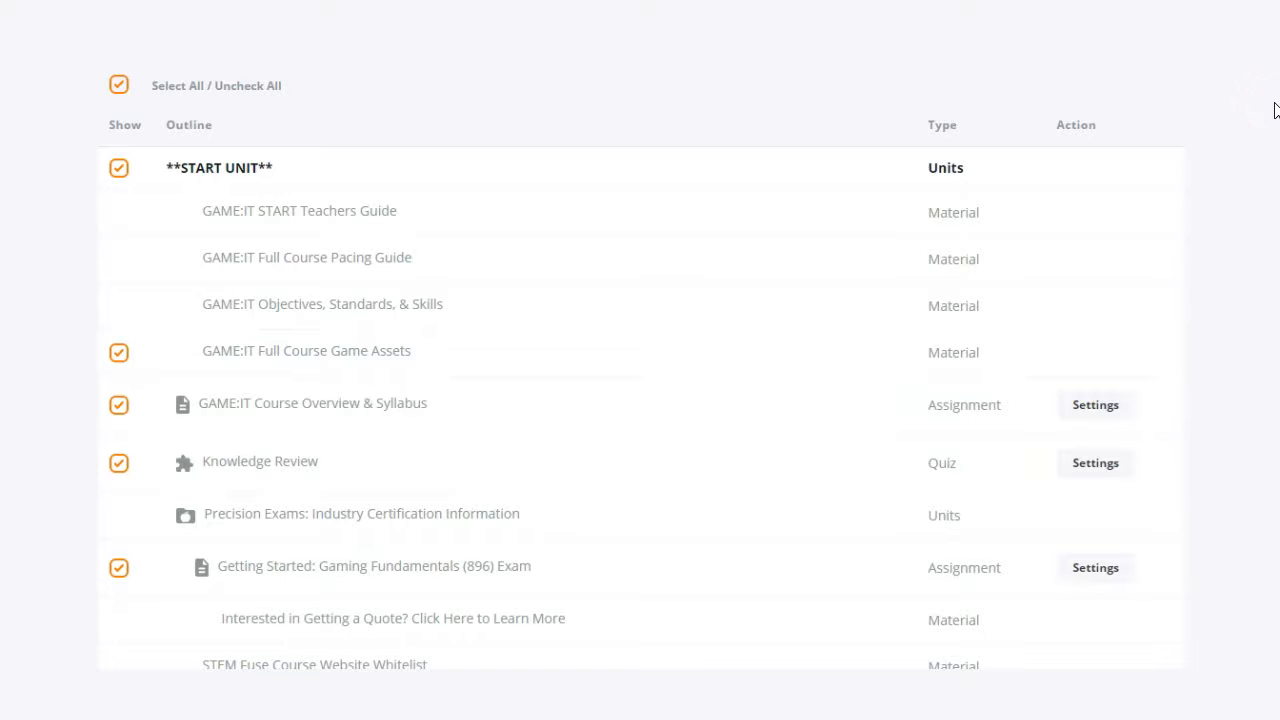
scroll(1194, 320, "down", 6)
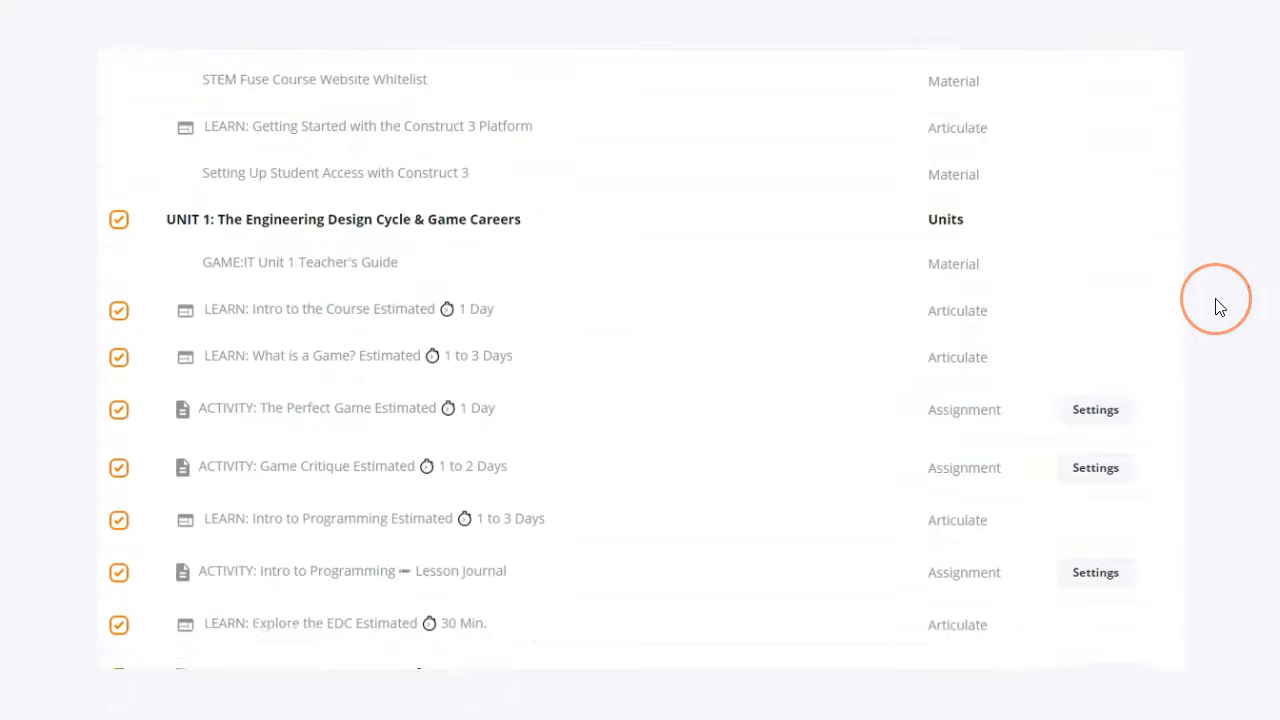
scroll(1218, 307, "down", 1)
scroll(1219, 307, "down", 1)
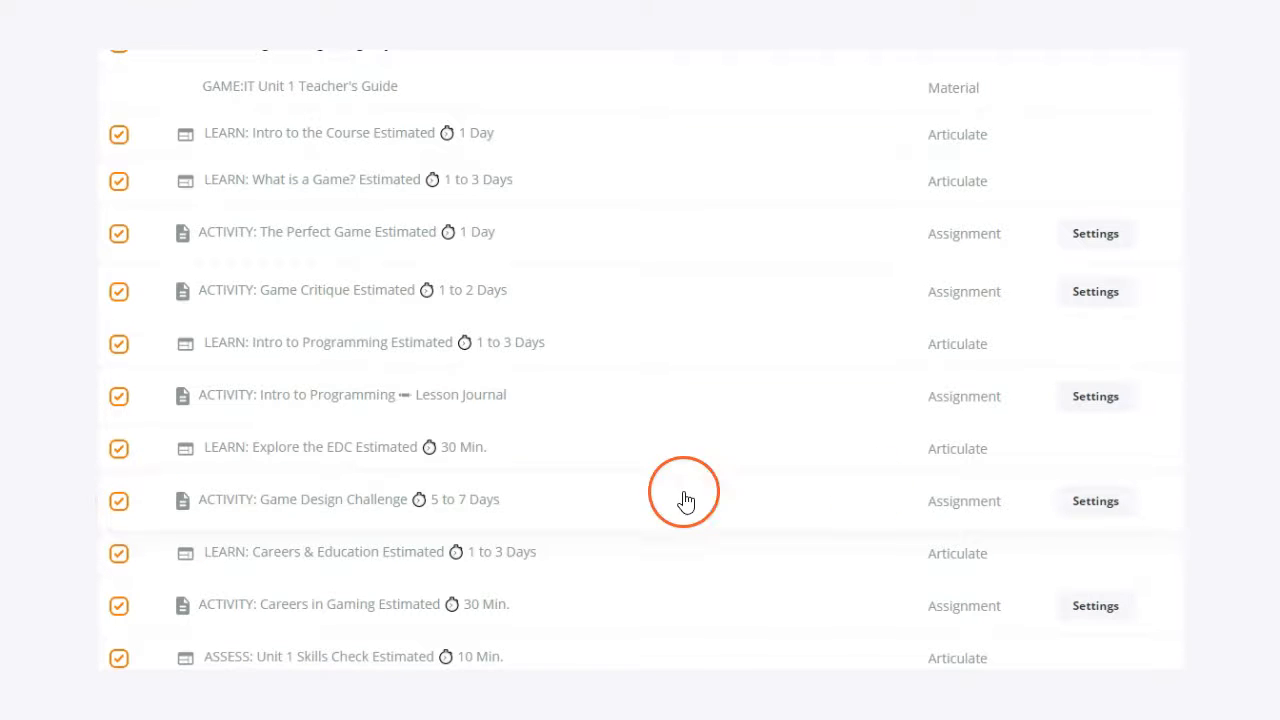
left_click(1097, 516)
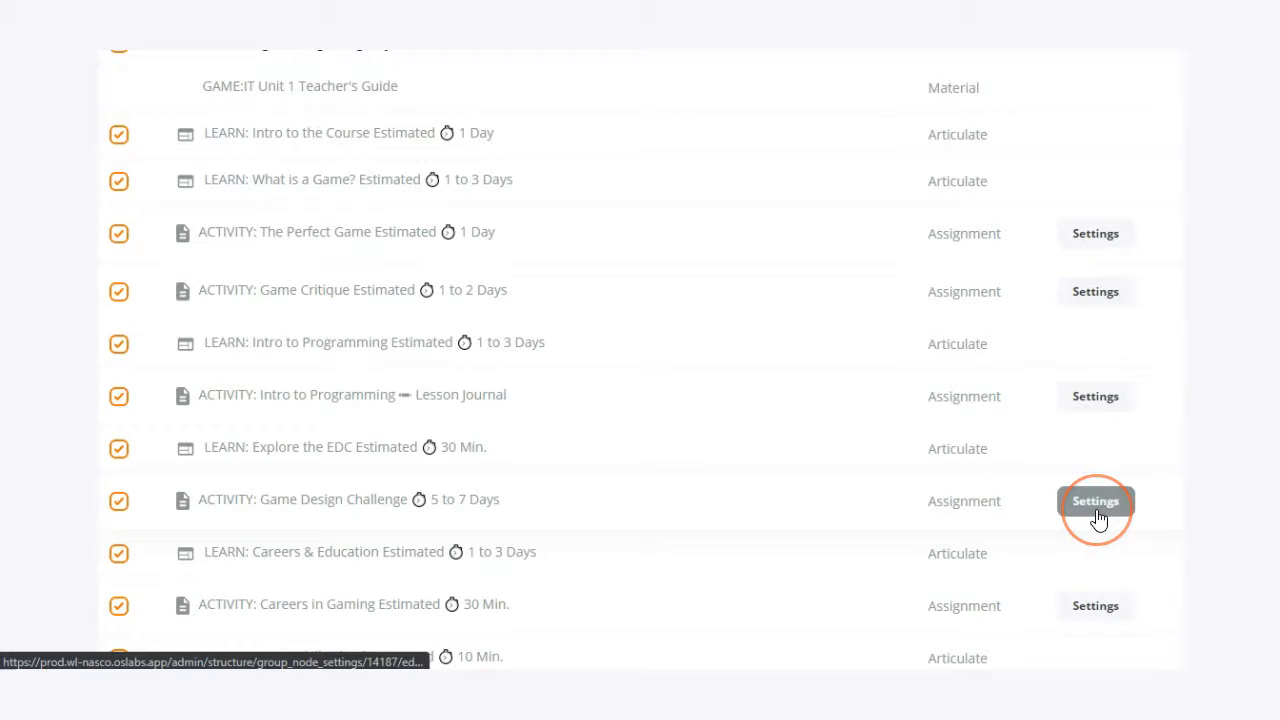
left_click(1098, 517)
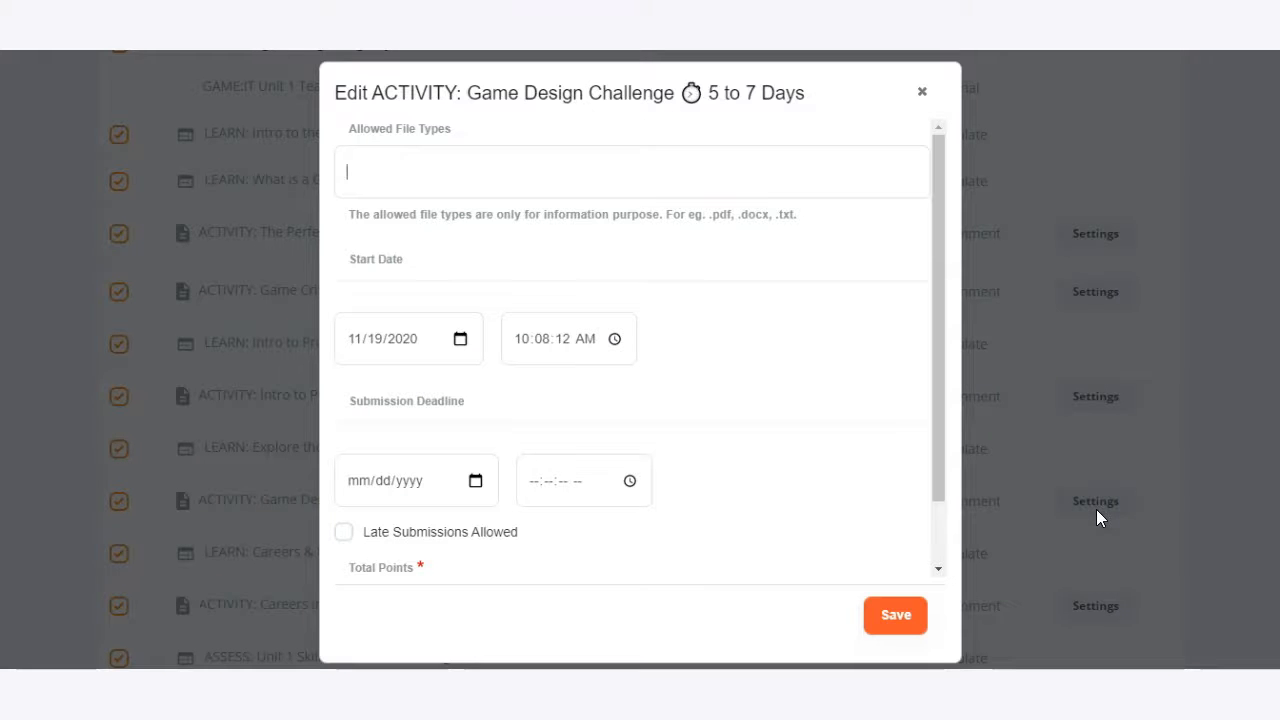
left_click(739, 367)
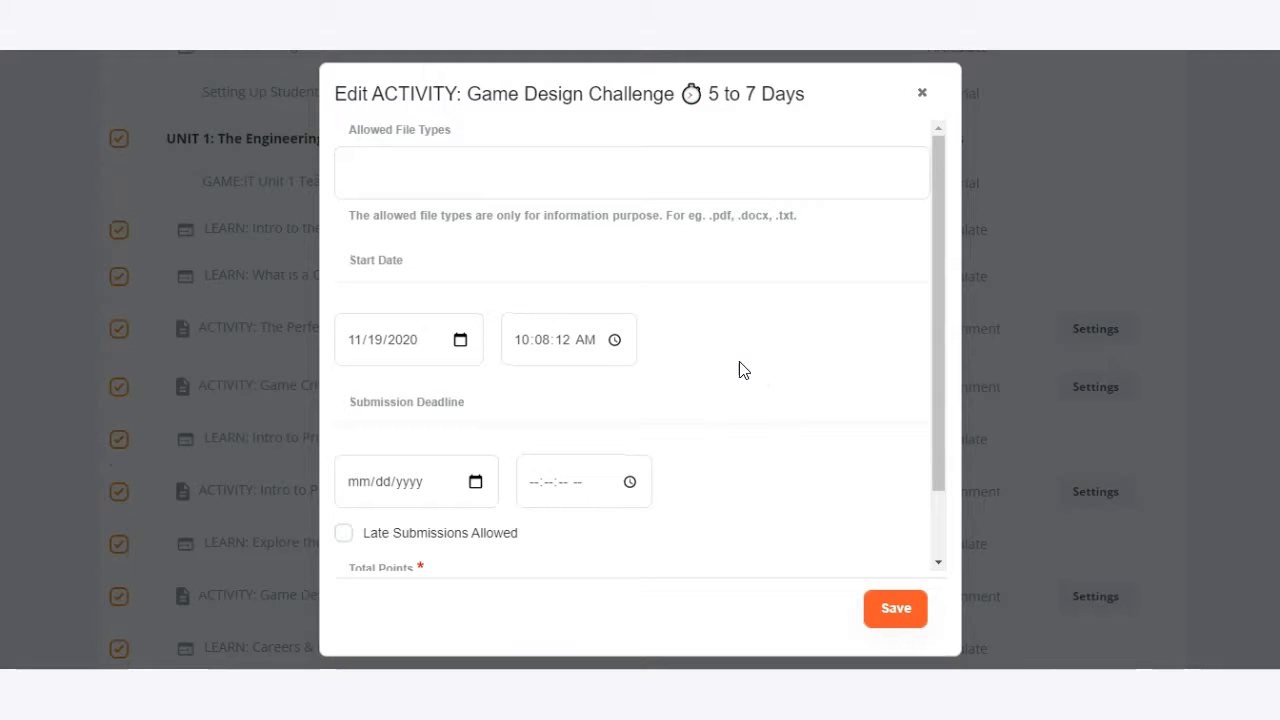
Enter "Please upload Google Doc link!" as the allowed file types for the activity.
scroll(739, 367, "down", 1)
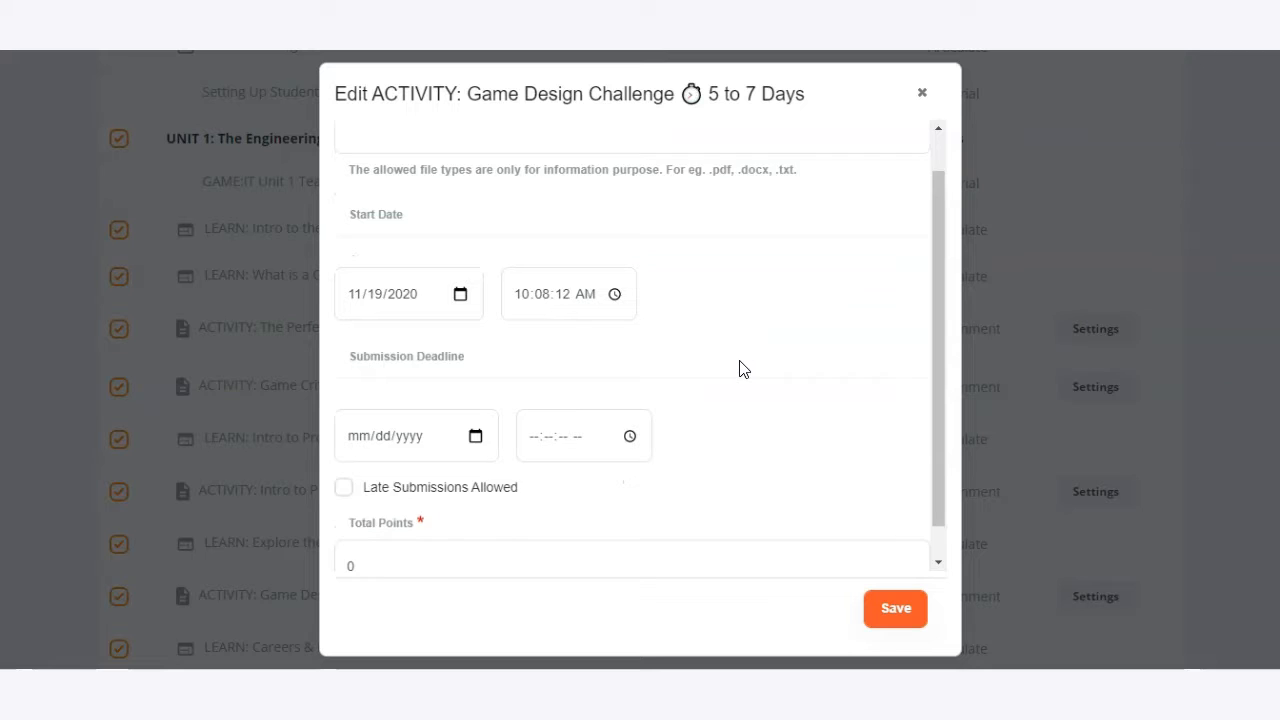
left_click(431, 486)
scroll(475, 480, "up", 1)
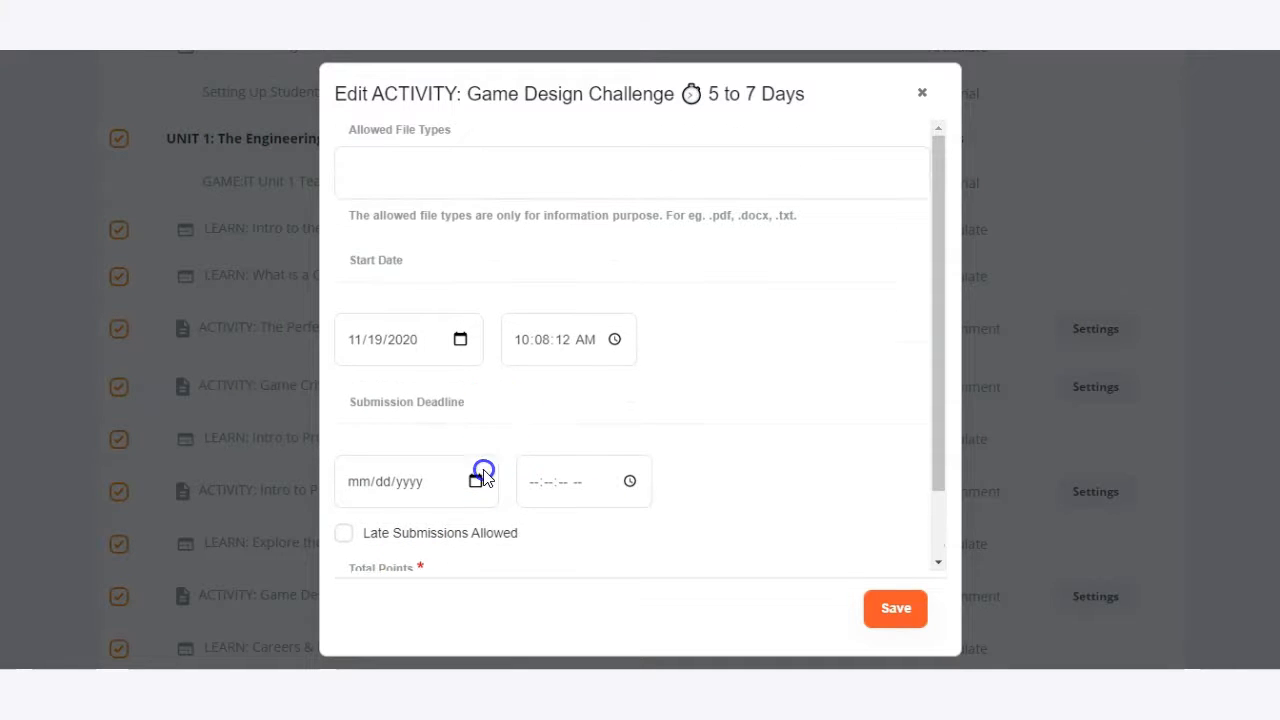
left_click(368, 175)
left_click(401, 217)
left_click(303, 136)
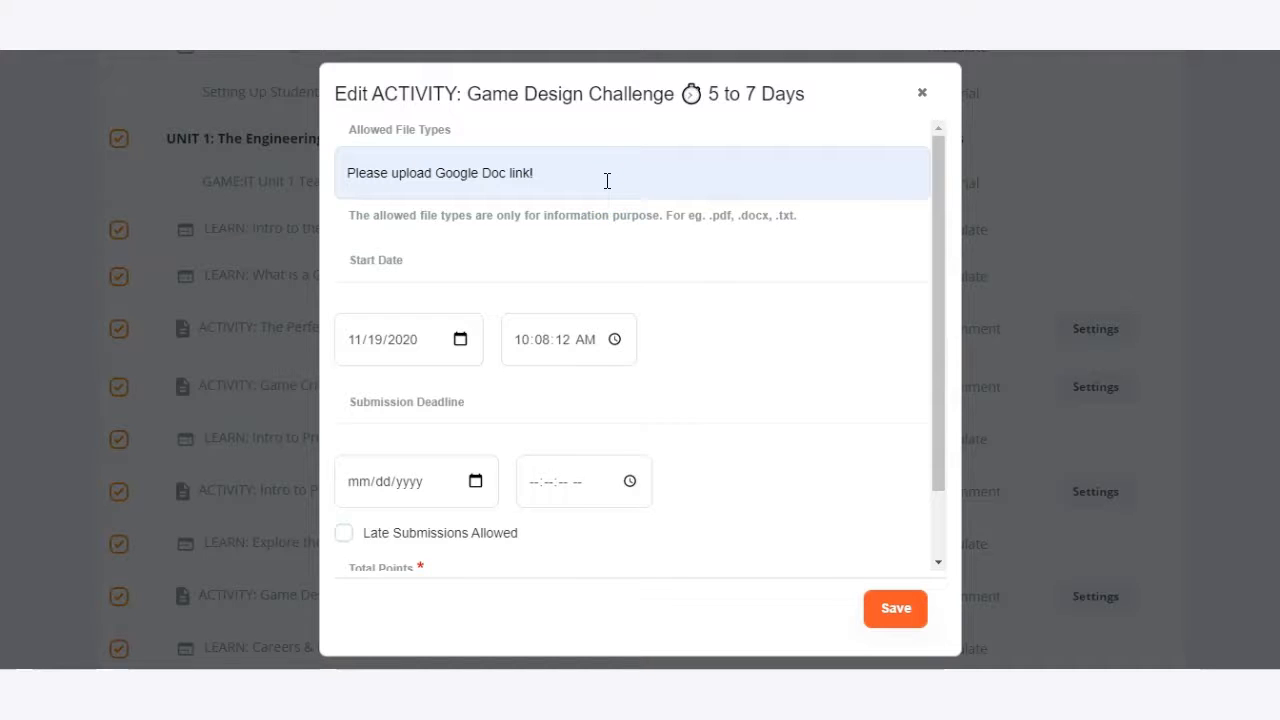
Set the activity's start date to 11/19/2020 and its start time to 11:08:12 AM.
scroll(607, 180, "down", 1)
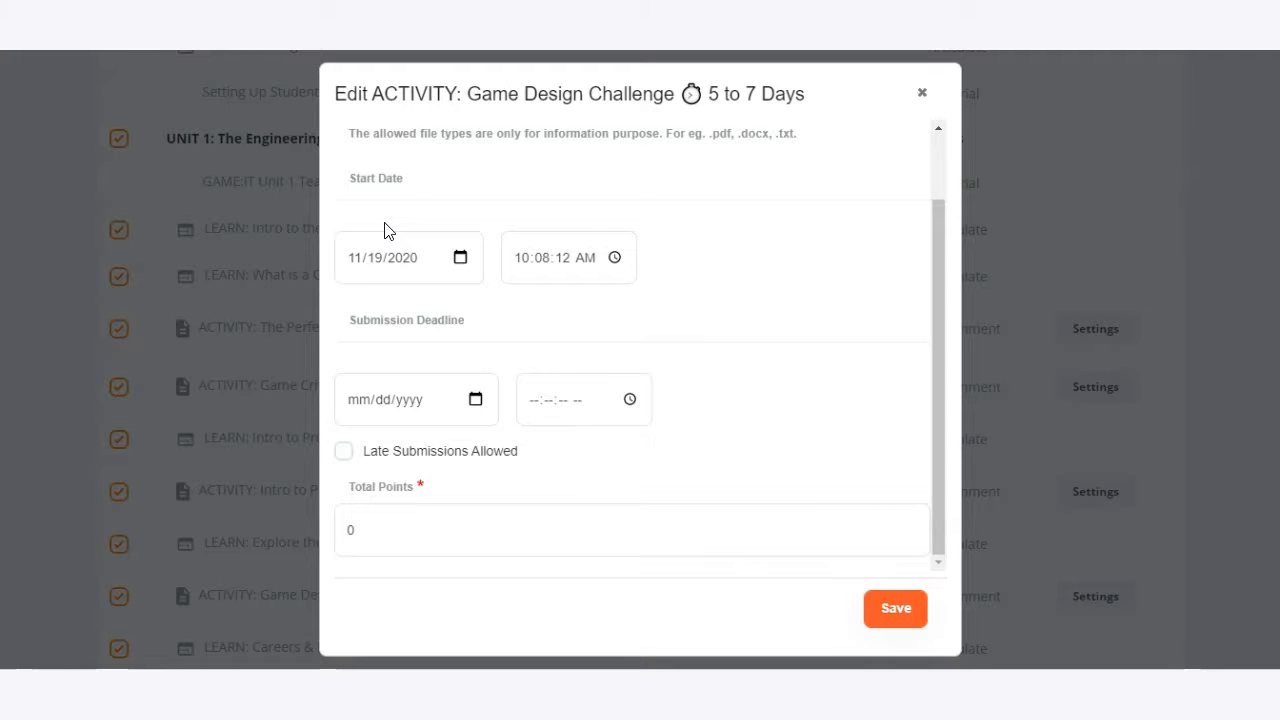
left_click(460, 258)
left_click(460, 258)
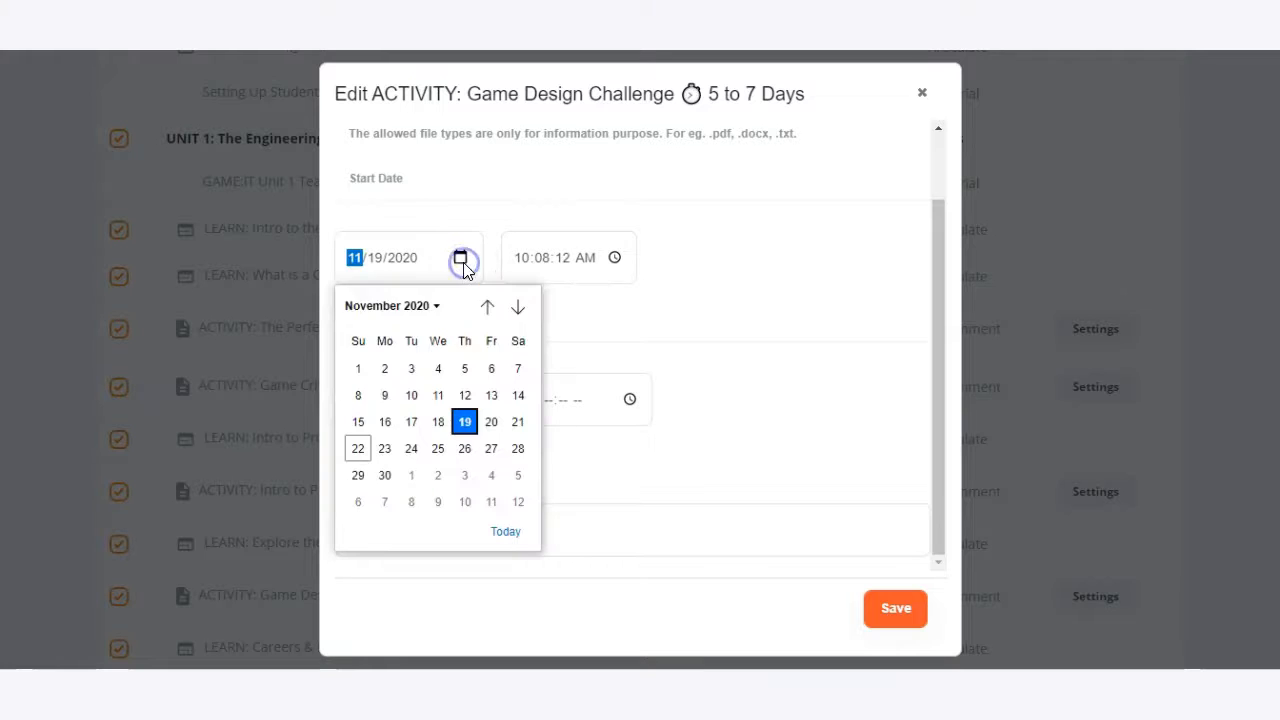
left_click(465, 422)
left_click(614, 258)
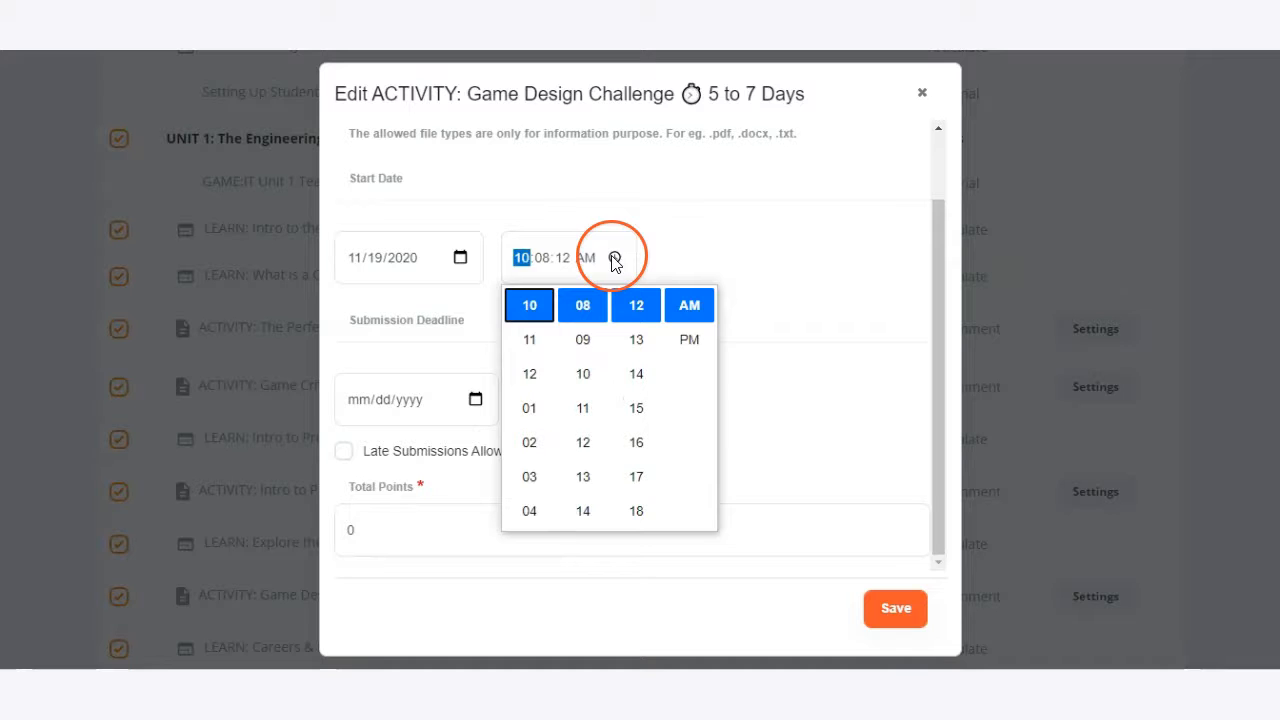
left_click(529, 339)
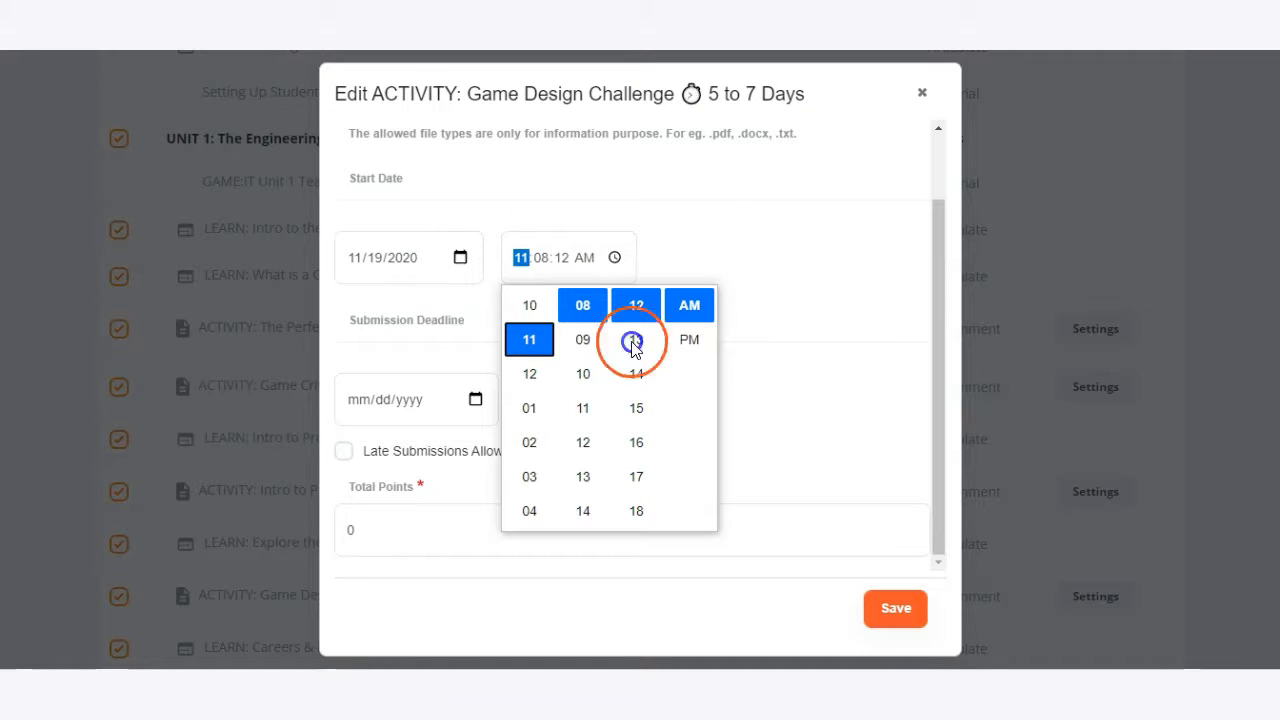
left_click(703, 250)
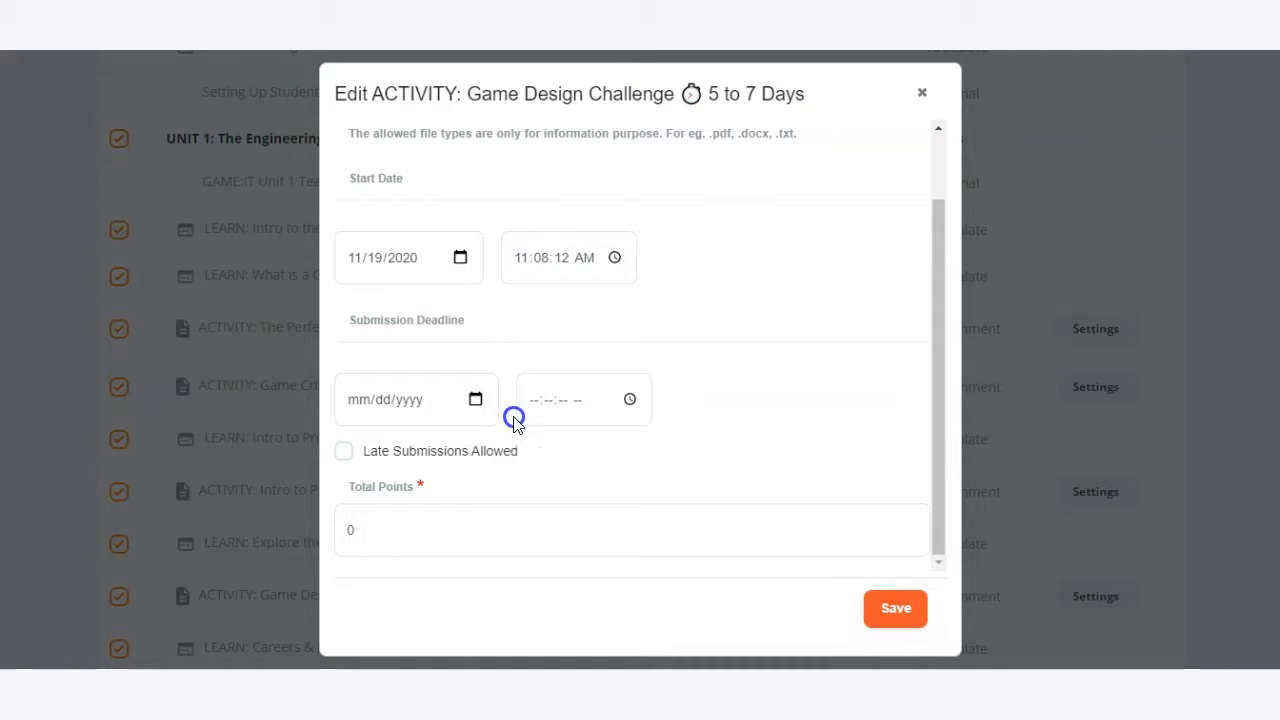
Set the submission deadline to 11/25/2020 at 02:42:16 PM.
left_click(462, 346)
left_click(479, 348)
left_click(475, 399)
left_click(446, 274)
left_click(630, 400)
left_click(535, 150)
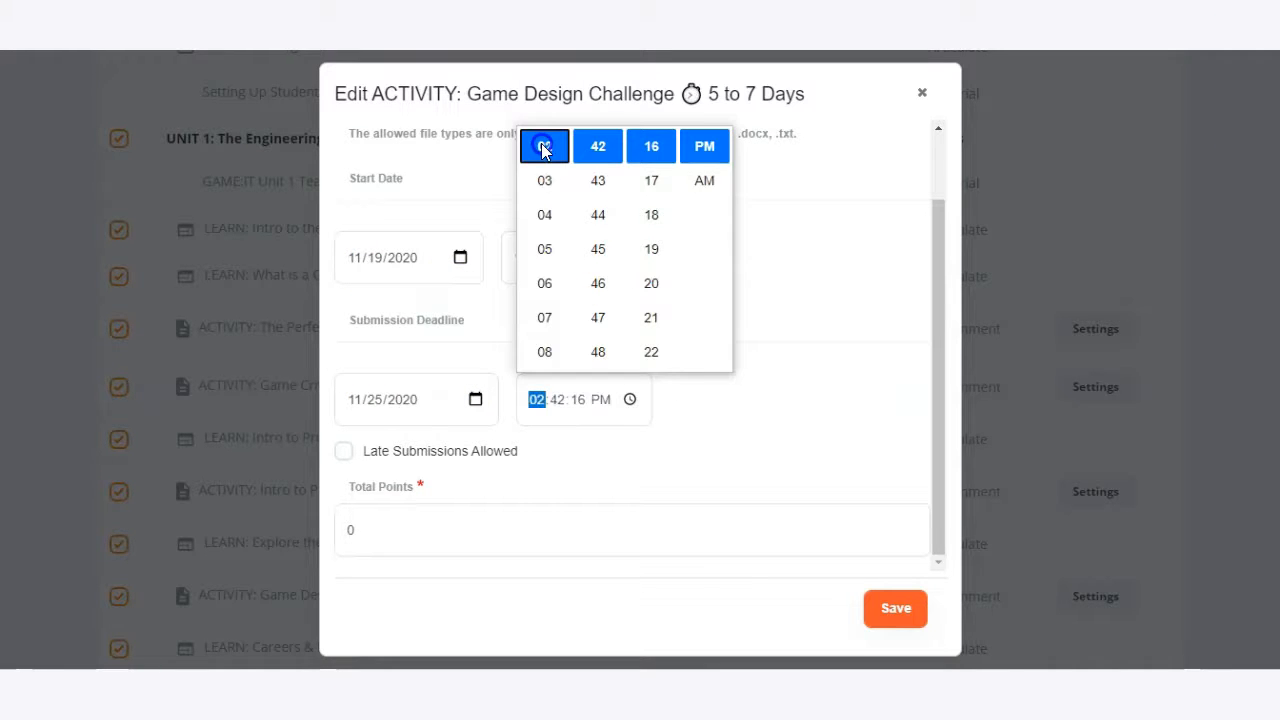
left_click(771, 408)
left_click(428, 434)
left_click(400, 431)
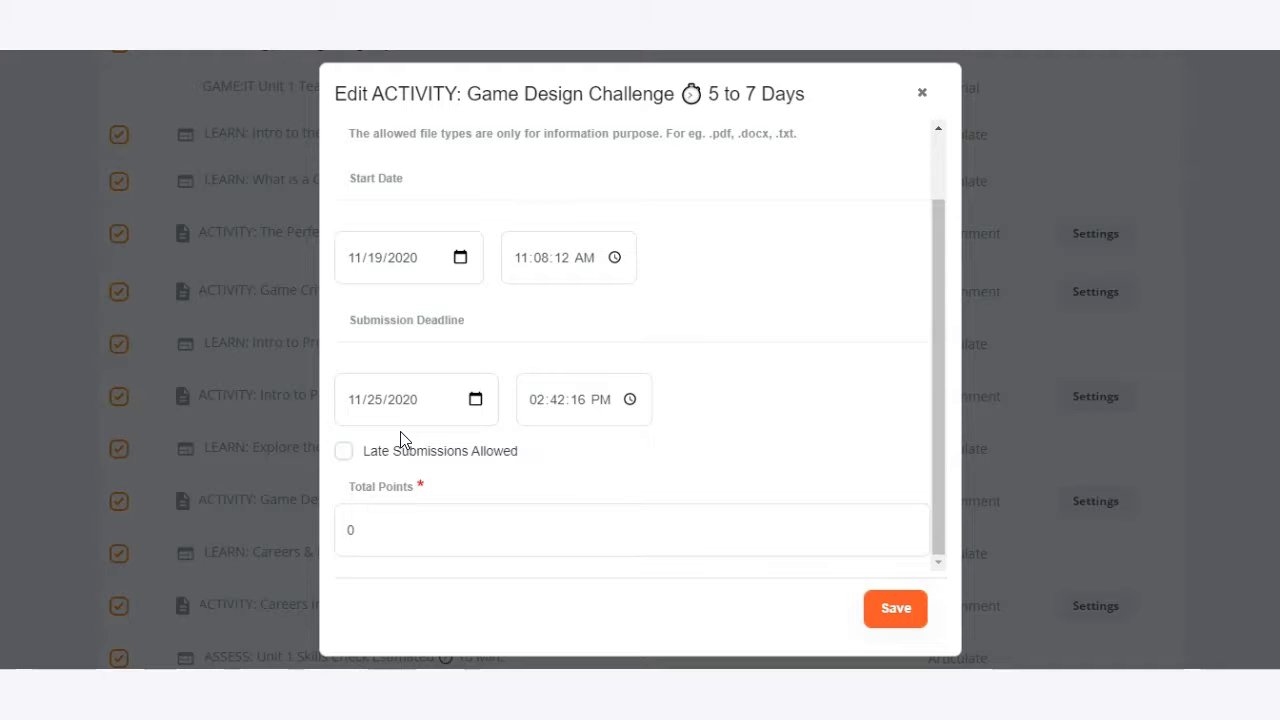
Allow late submissions for the activity and set its total points to 25.
left_click(402, 439)
left_click(425, 465)
left_click(380, 402)
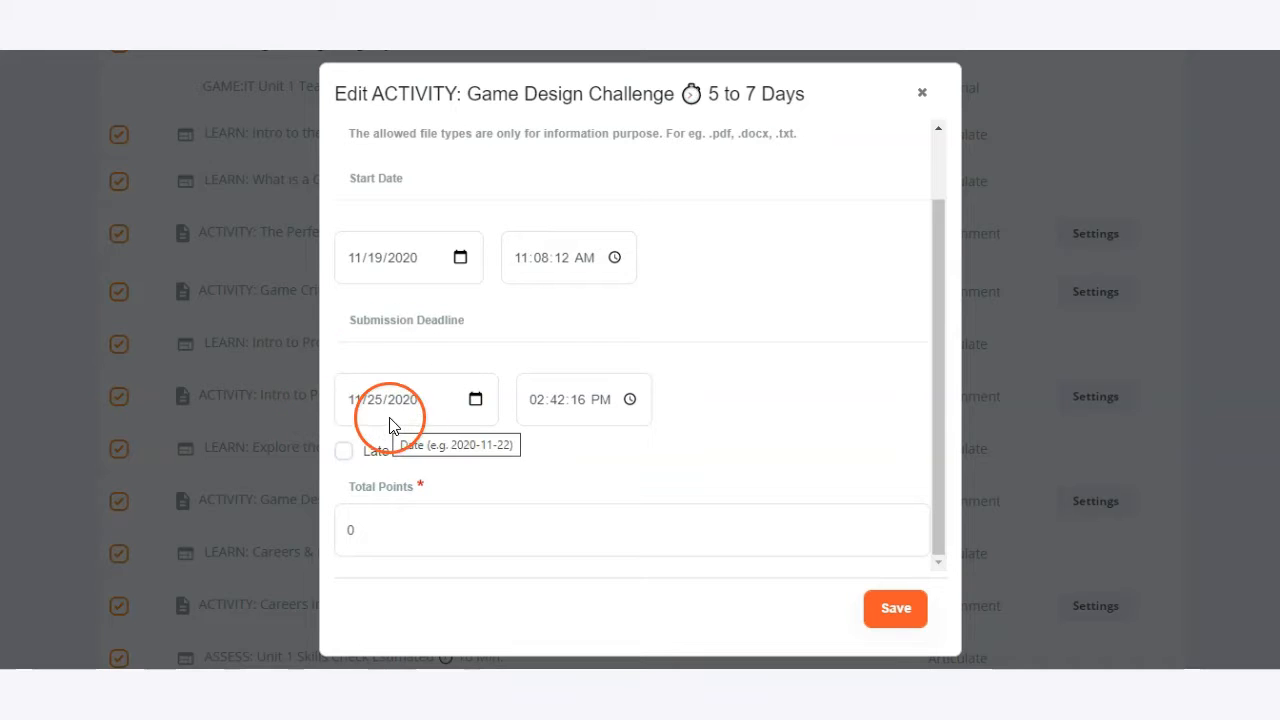
left_click(378, 452)
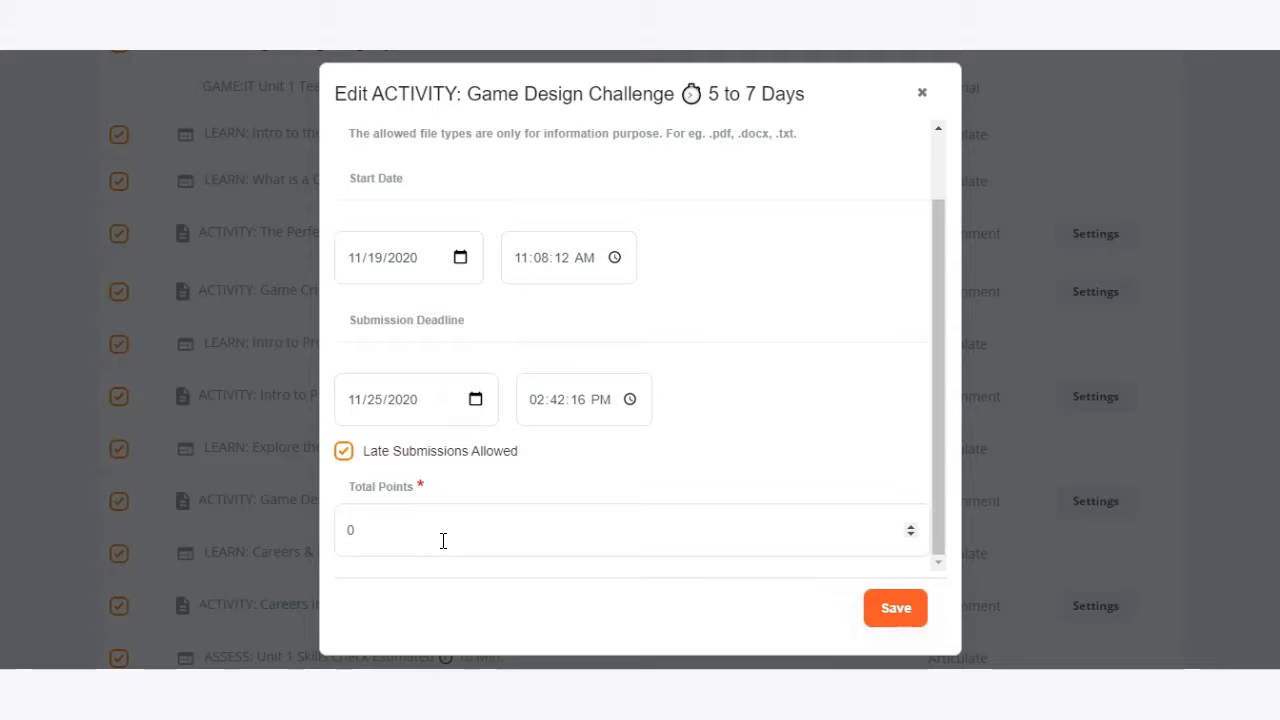
left_click(343, 532)
type("25")
Check the completed settings of the Game Design Challenge activity and save them.
scroll(777, 426, "up", 1)
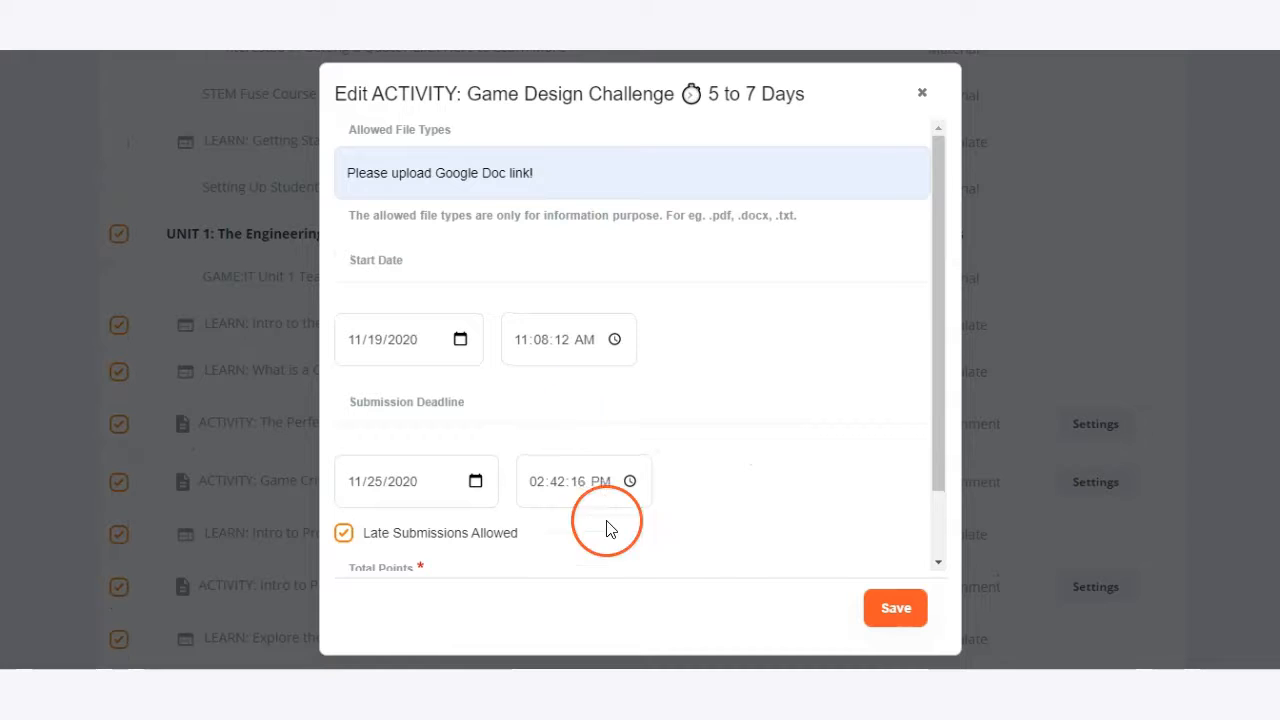
left_click(900, 610)
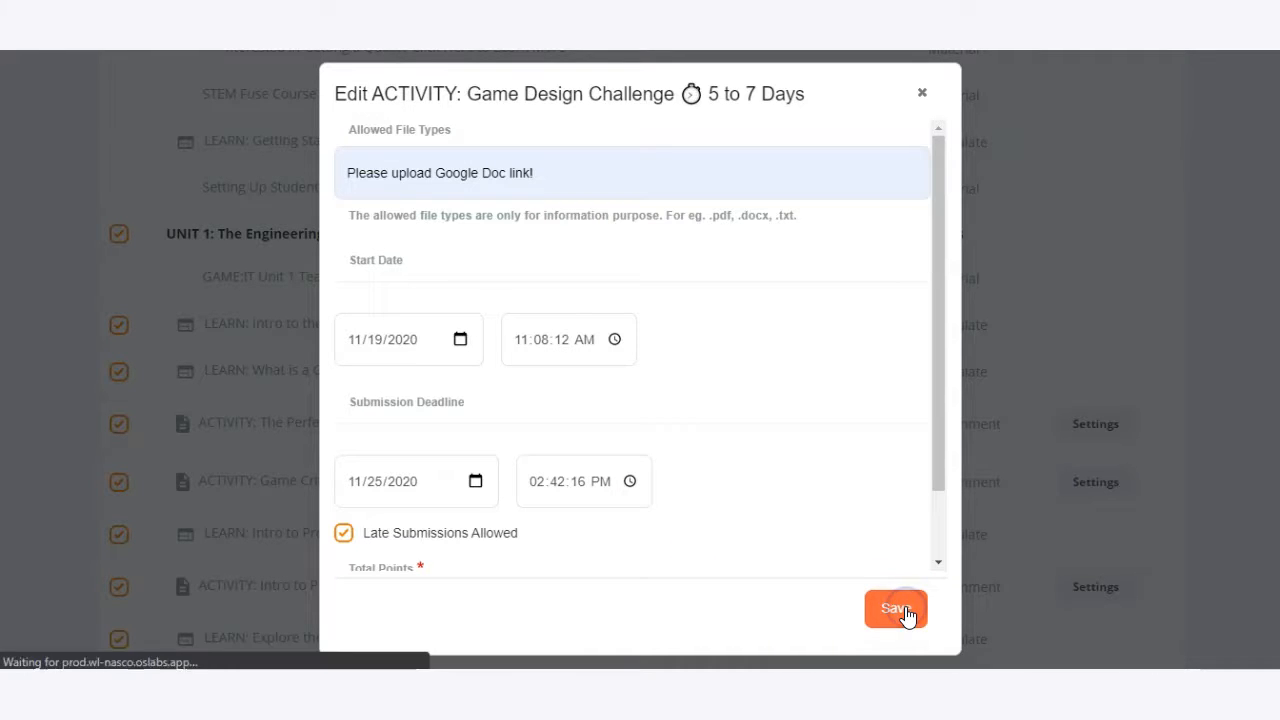
left_click(633, 335)
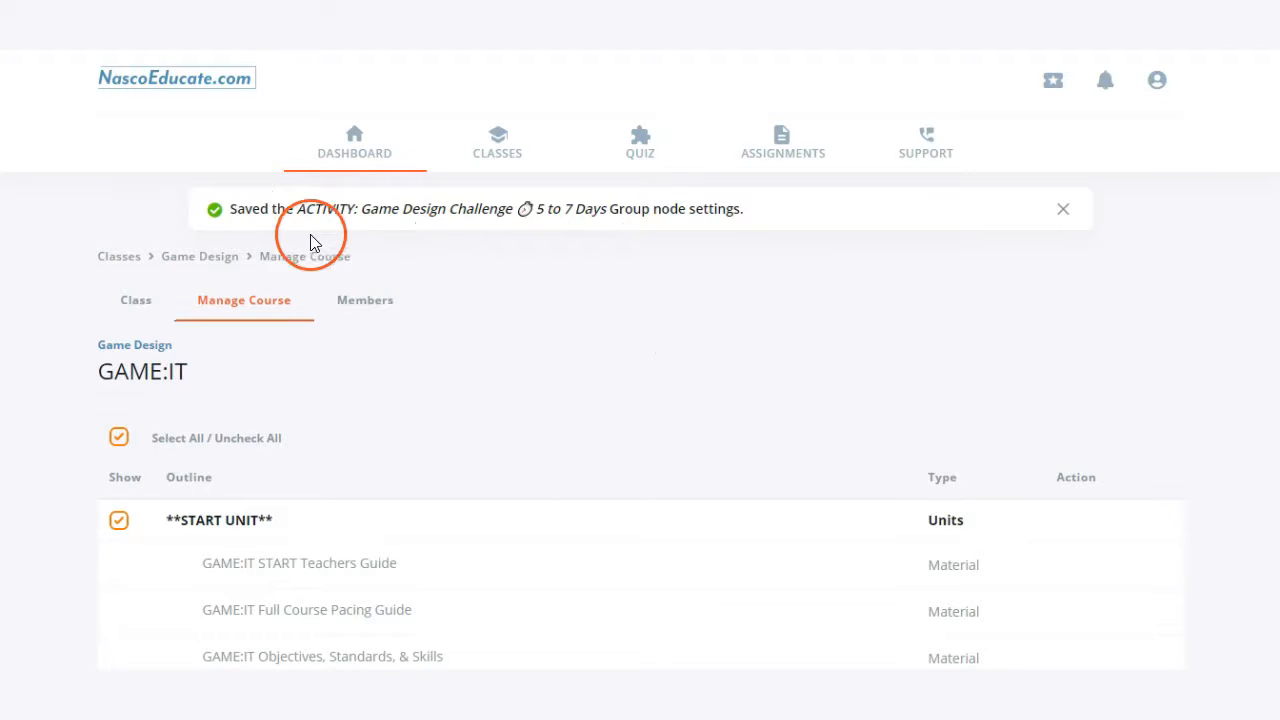
Review the GAME:IT course outline from the first unit down to the Precision Exams unit.
scroll(70, 360, "down", 15)
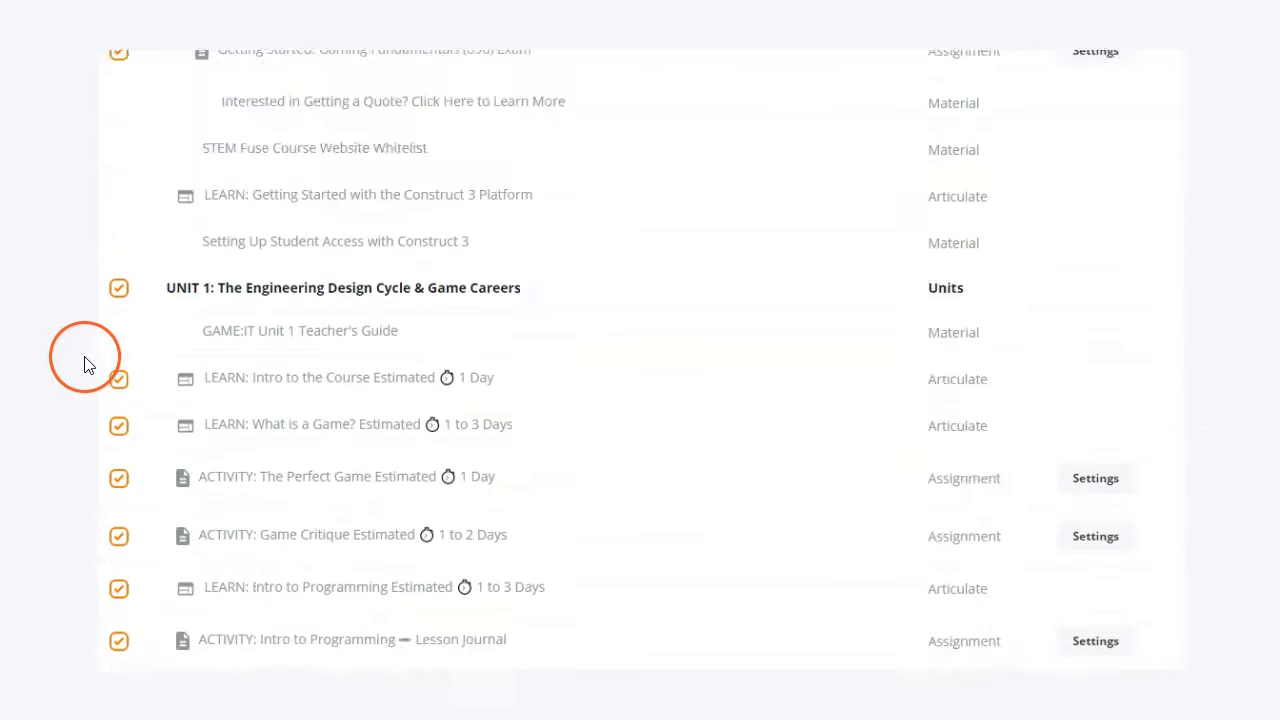
scroll(72, 380, "down", 2)
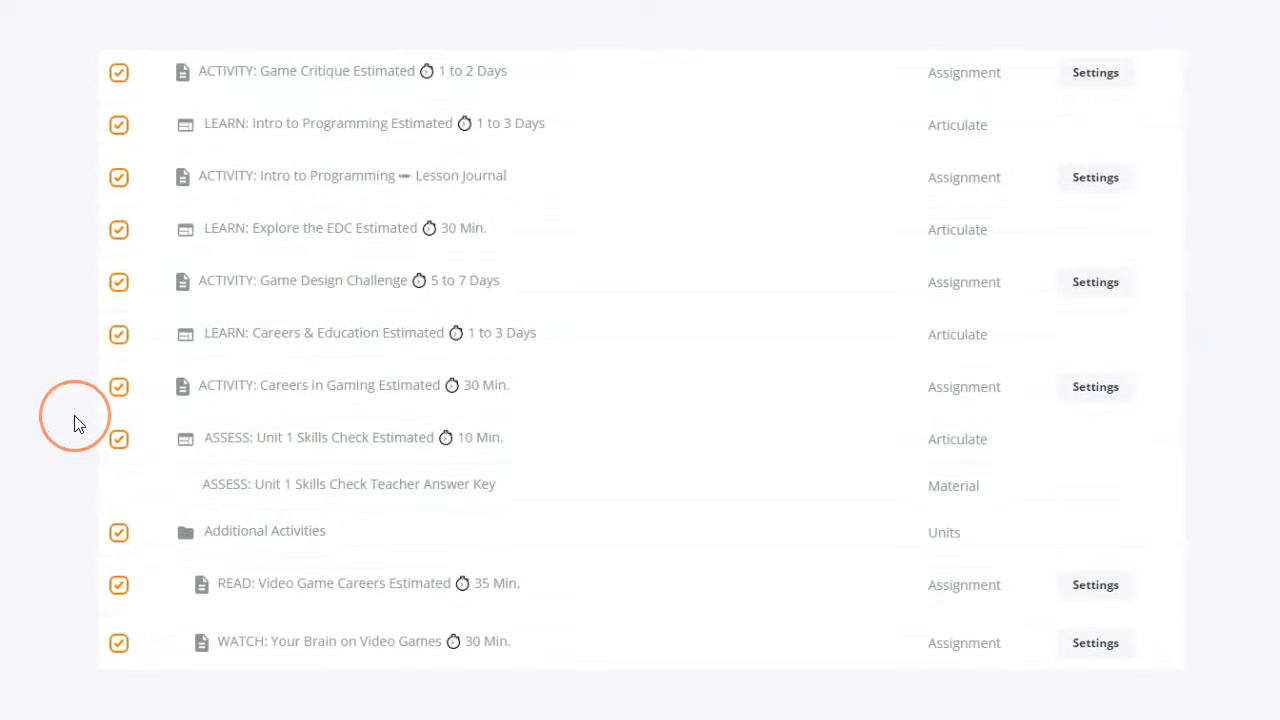
scroll(78, 424, "down", 2)
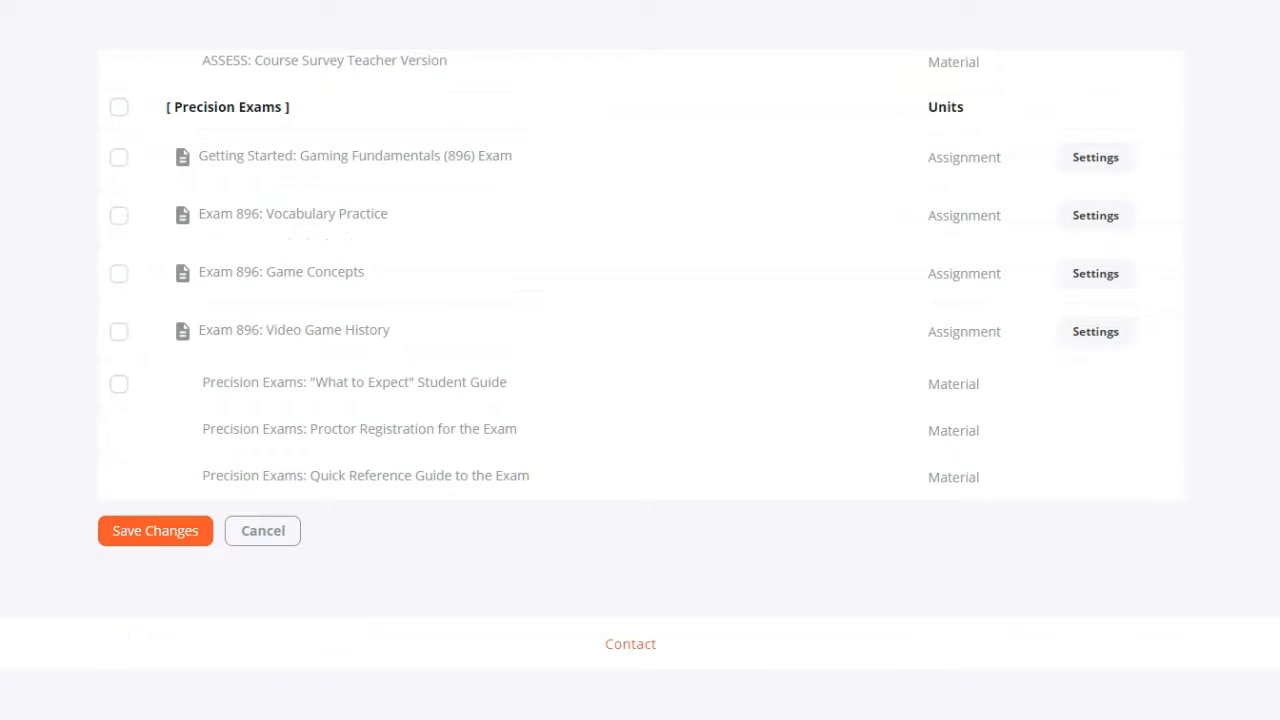
left_click(106, 455)
scroll(640, 360, "up", 20)
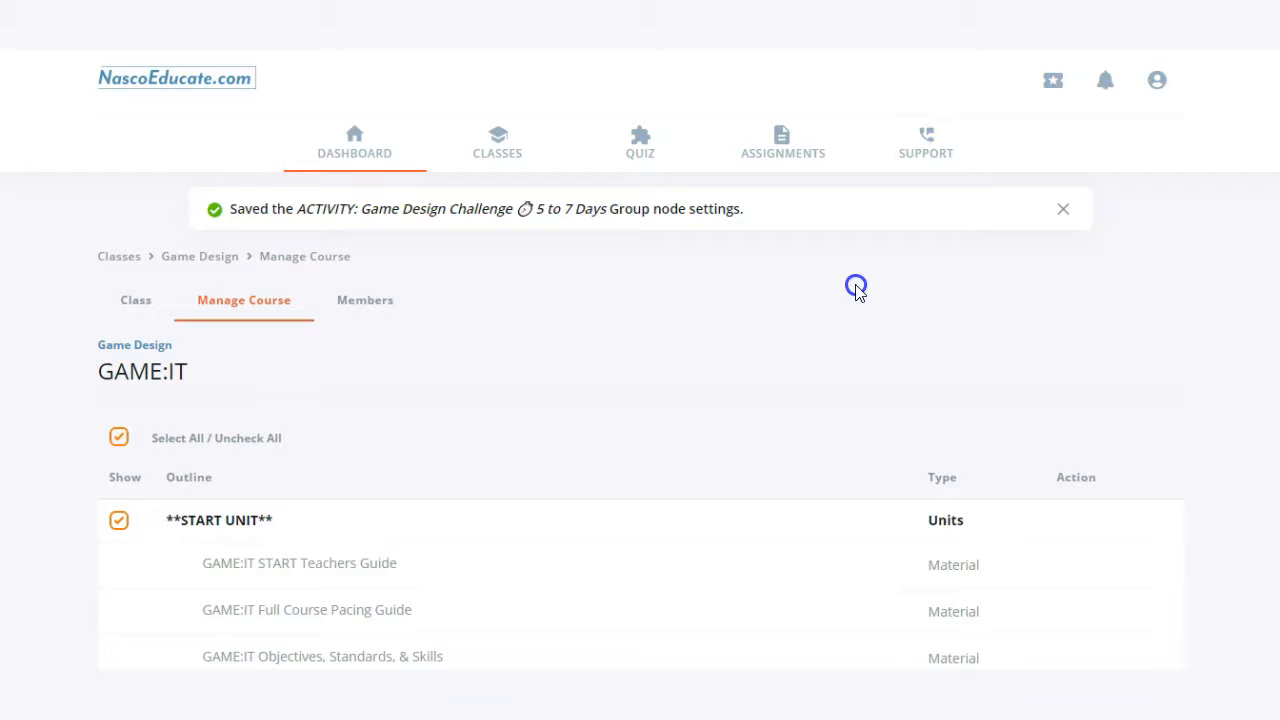
Open the Assignments overview and look through its class and status filter options.
left_click(785, 145)
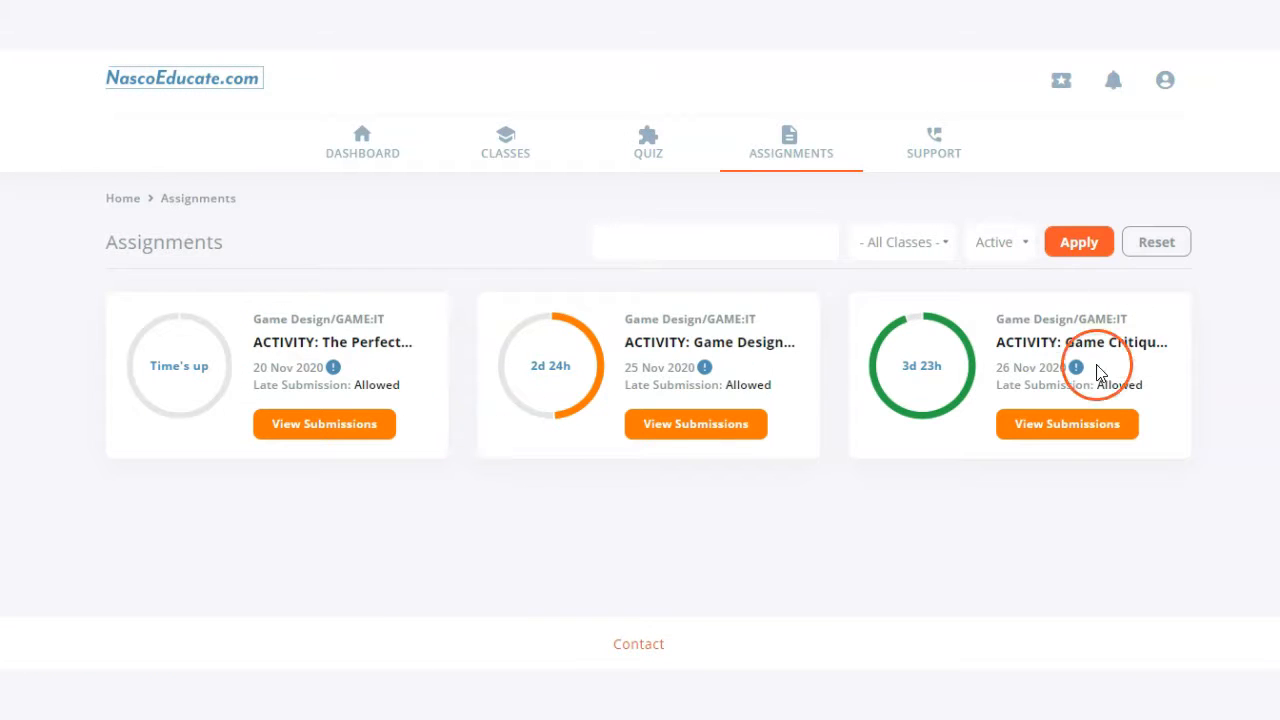
left_click(929, 250)
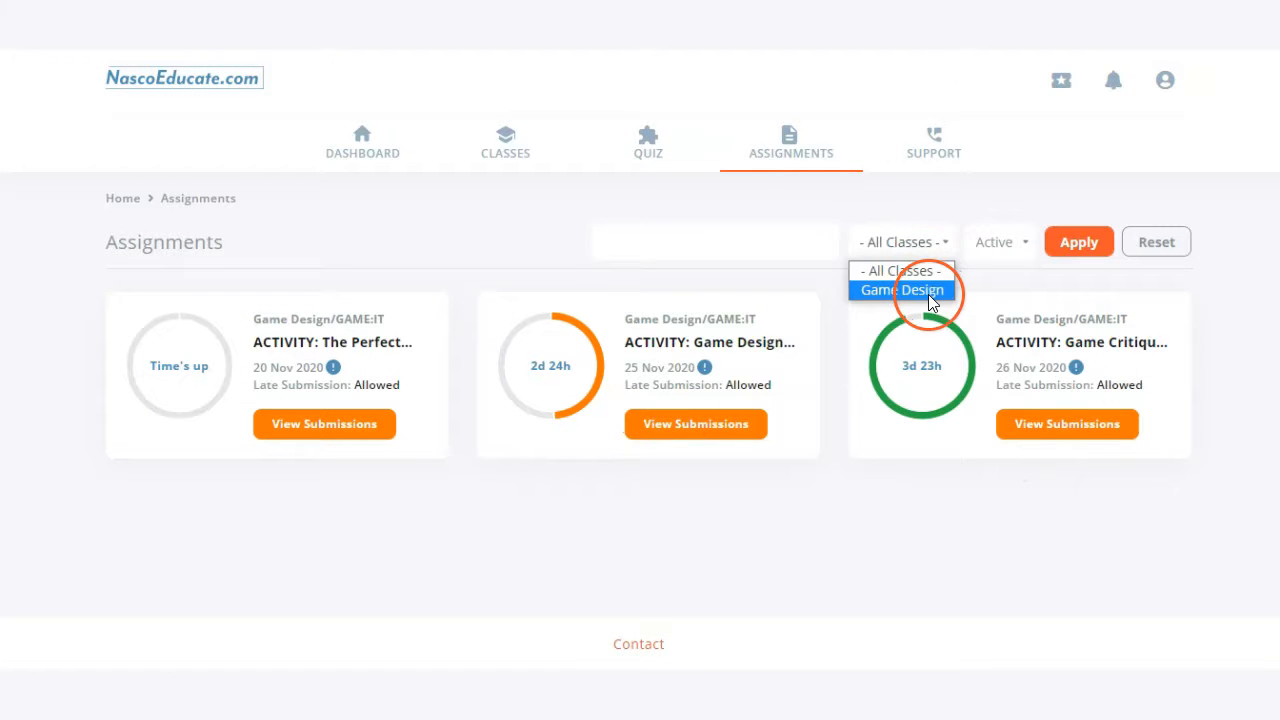
left_click(995, 244)
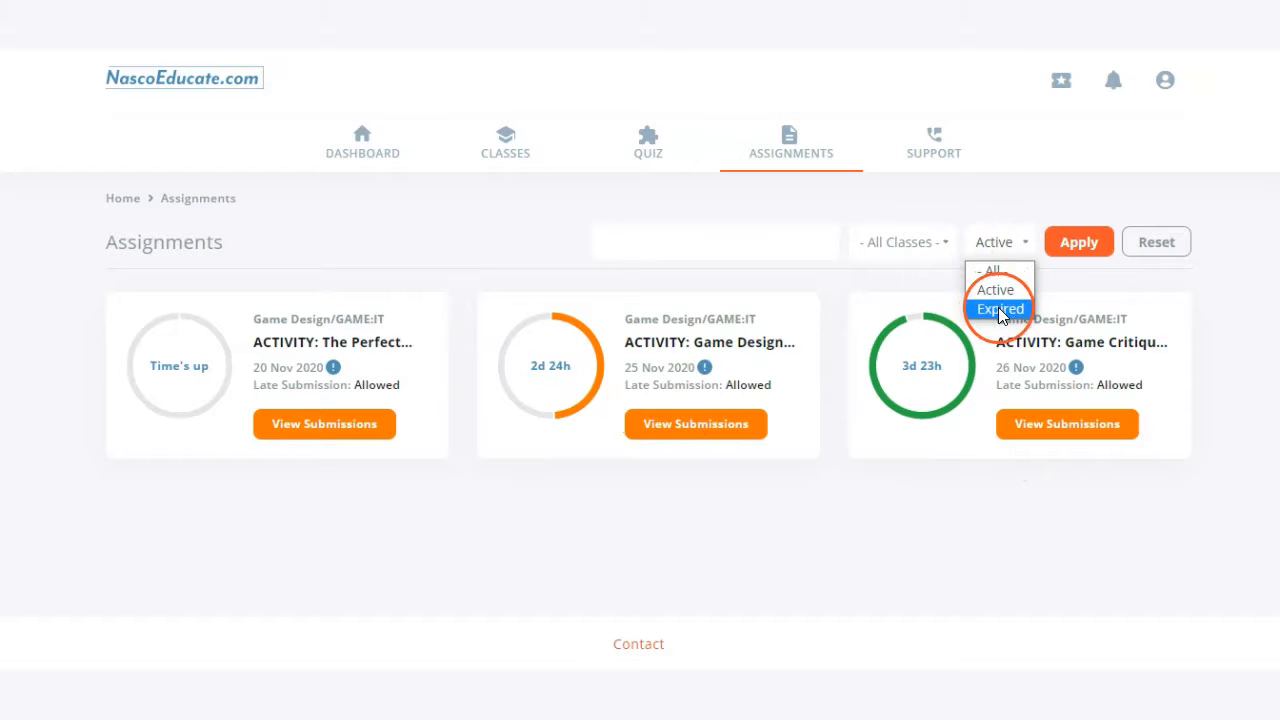
left_click(826, 215)
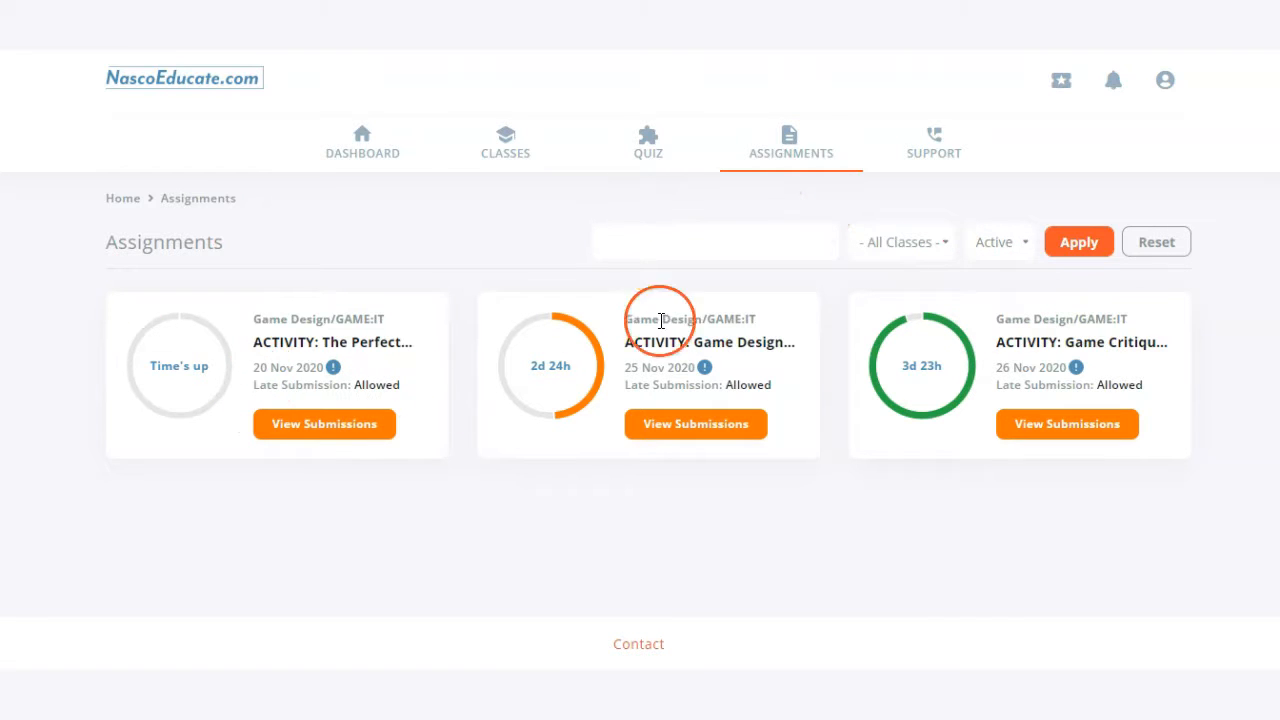
left_click(1000, 247)
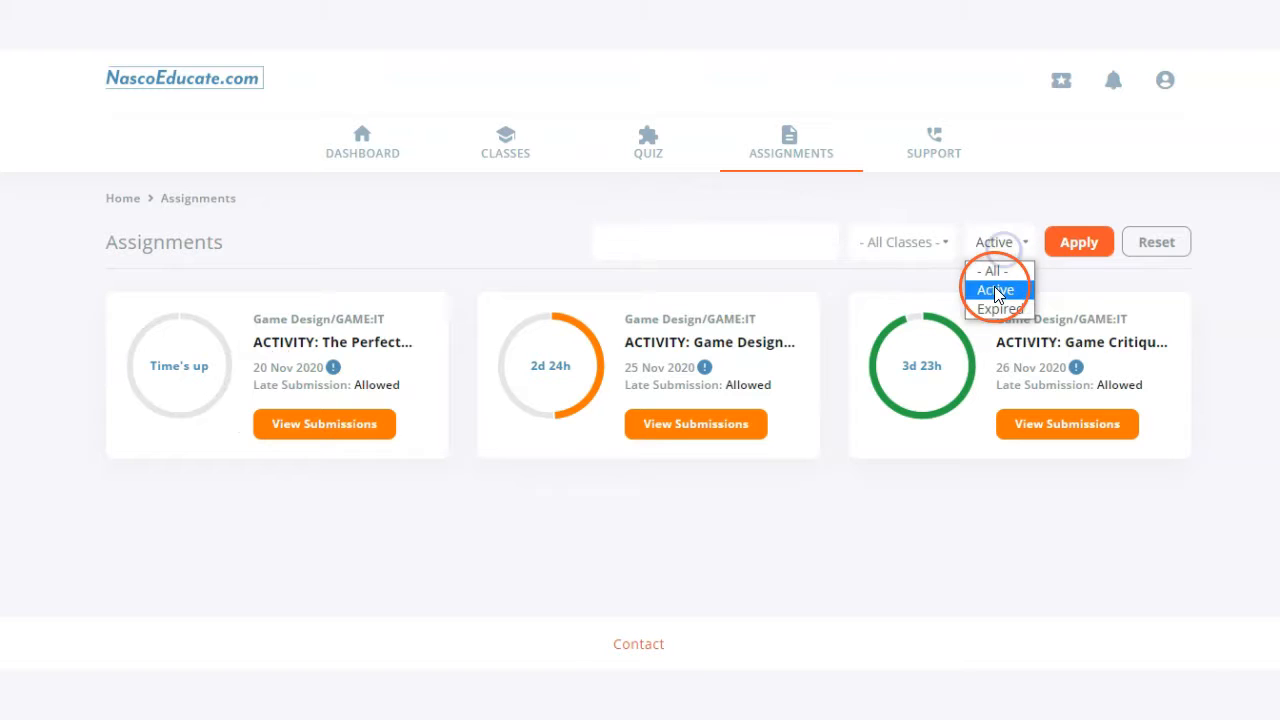
left_click(444, 289)
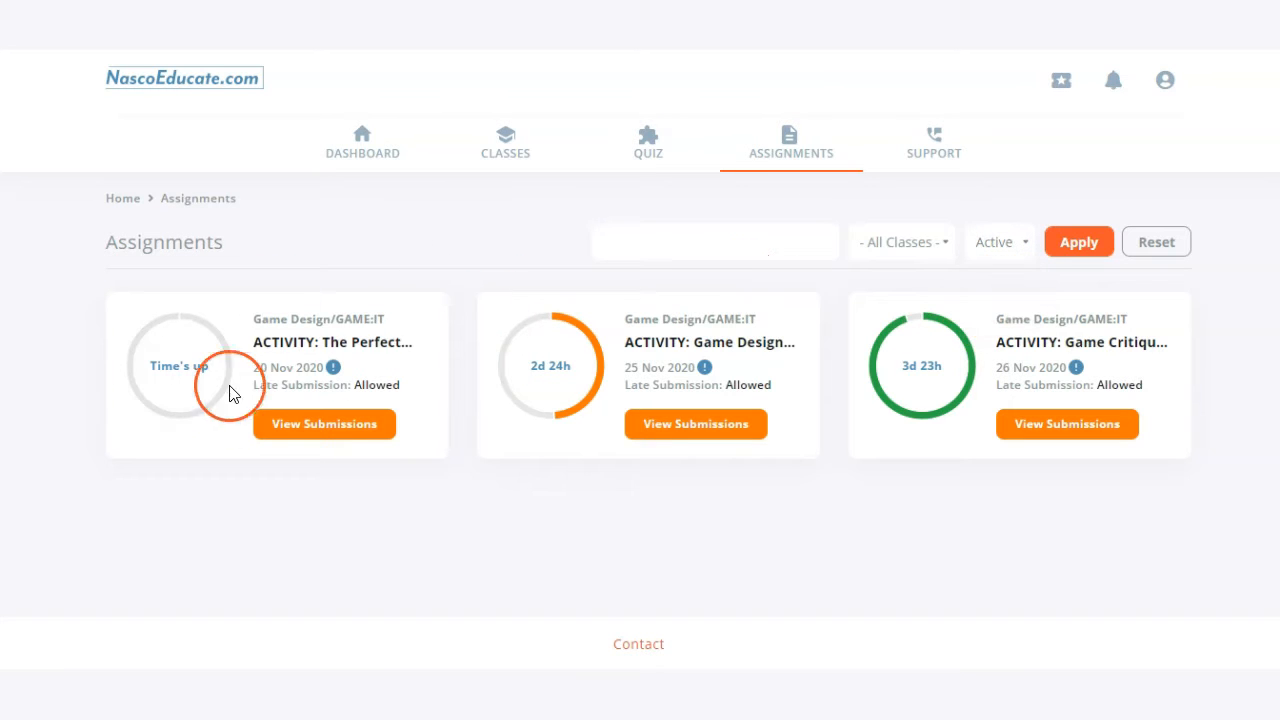